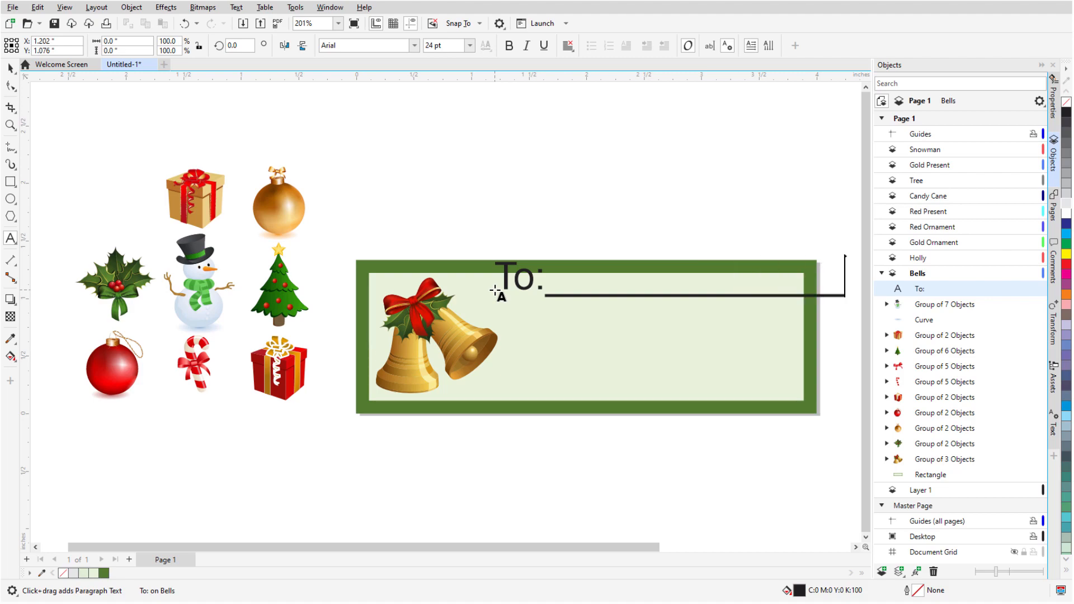
Step: Add a "From:" line with a long underscore blank below the "To:" line on the gift label
{"action": "key", "text": "Return"}
{"action": "type", "text": "From:____________"}
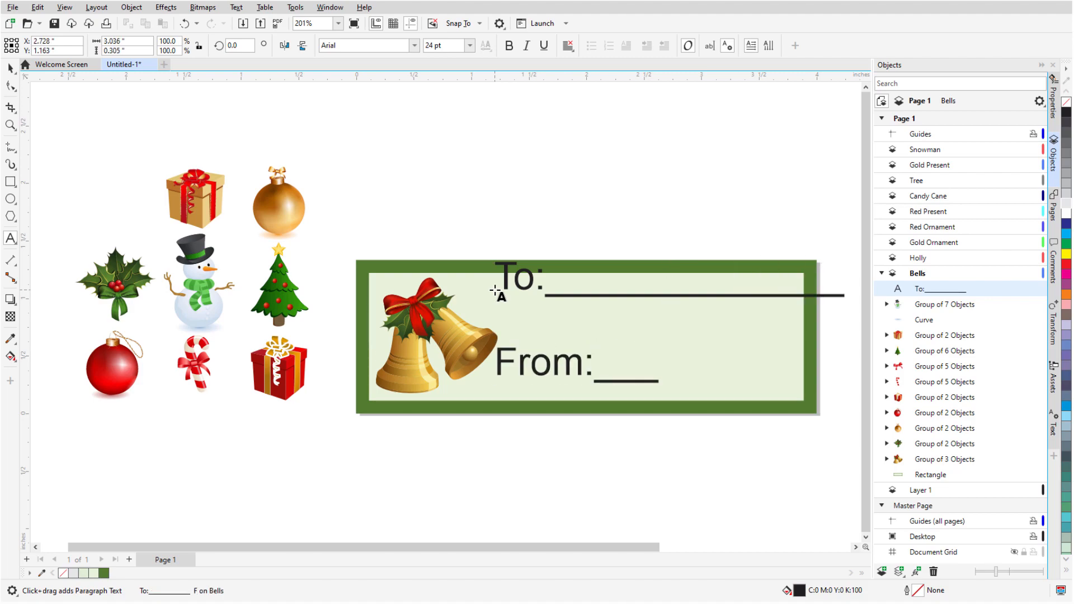
{"action": "left_click", "coordinate": [524, 456]}
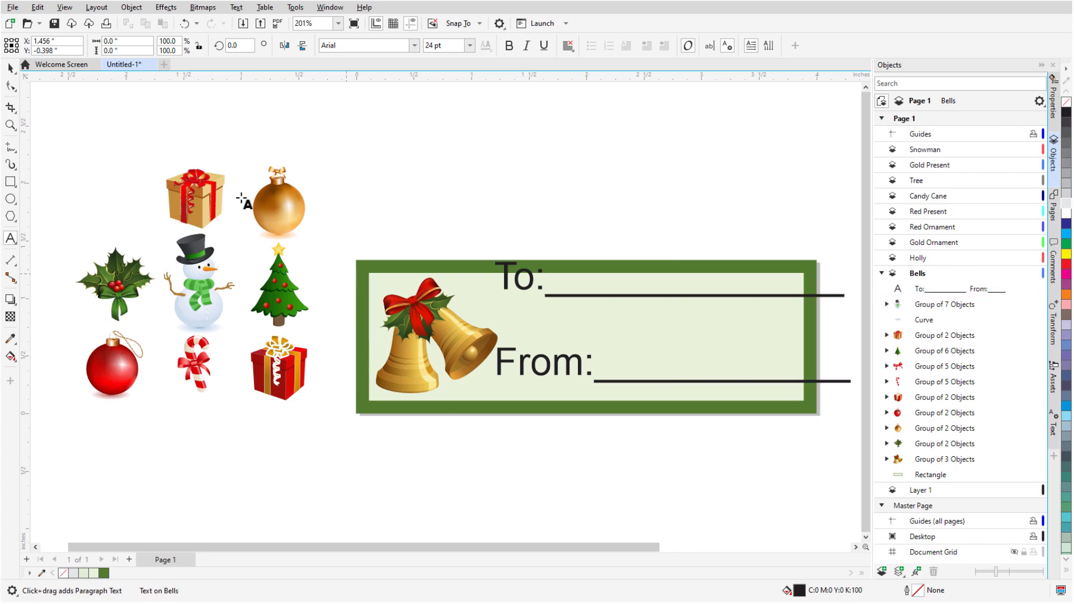
Step: Format the To/From text in the Harrington font at 18 pt
{"action": "left_click", "coordinate": [10, 68]}
{"action": "left_click", "coordinate": [515, 303]}
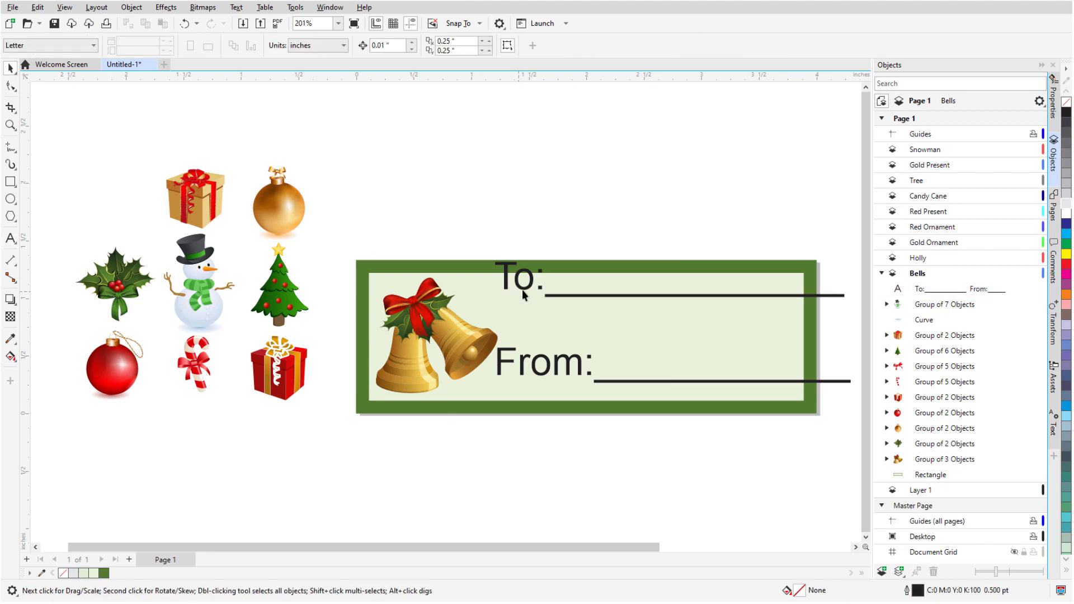
{"action": "left_click", "coordinate": [414, 46]}
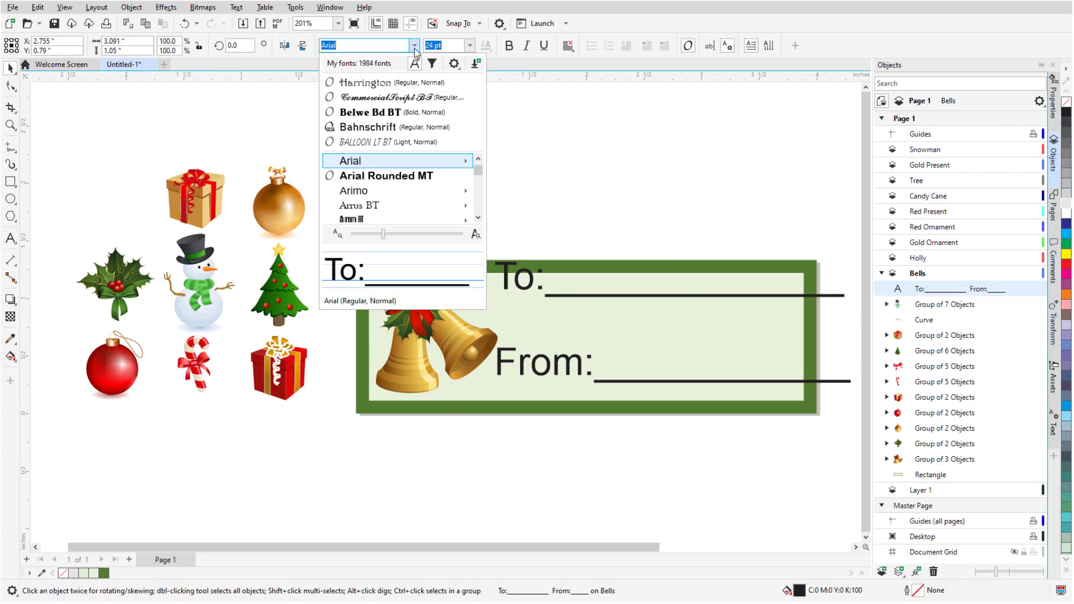
{"action": "left_click", "coordinate": [365, 83]}
{"action": "left_click", "coordinate": [469, 45]}
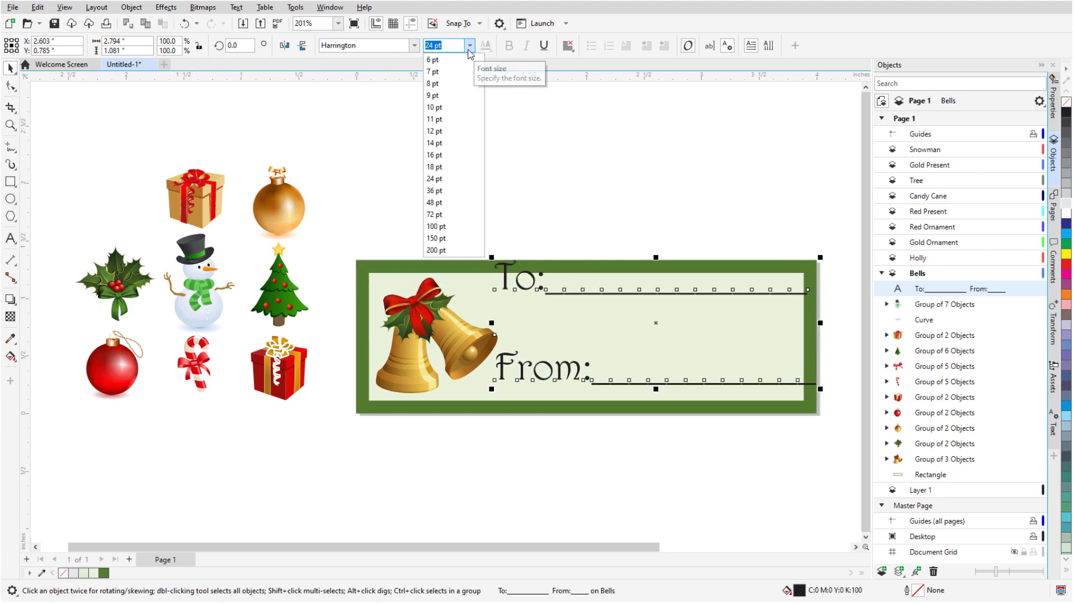
{"action": "left_click", "coordinate": [454, 167]}
Step: Move the To/From text inside the label's border beside the bells and color it dark red
{"action": "left_click_drag", "start_coordinate": [614, 315], "coordinate": [649, 338]}
{"action": "left_click", "coordinate": [1067, 265]}
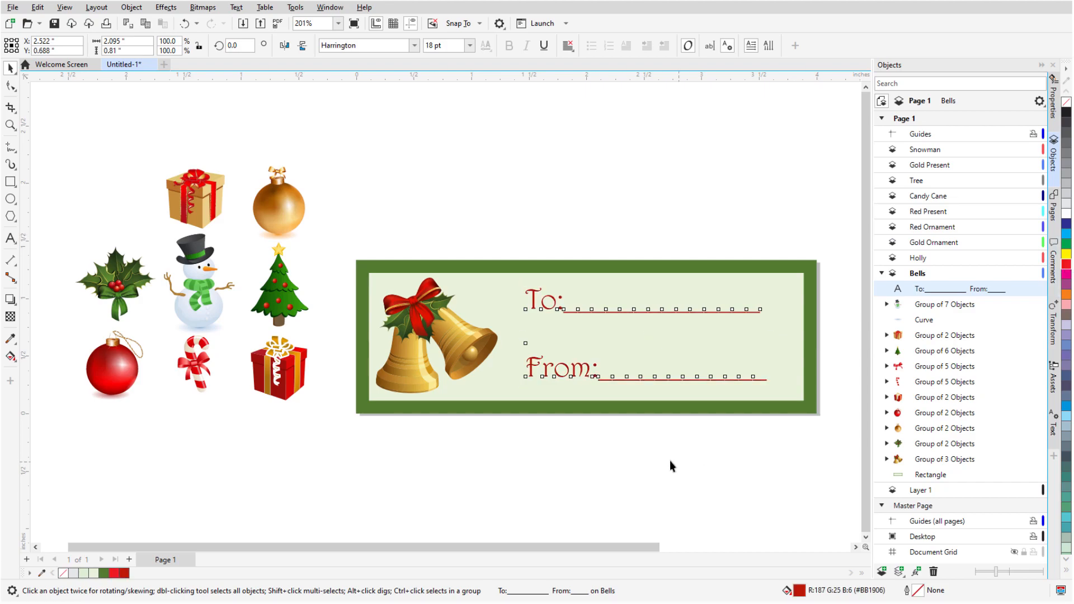
{"action": "left_click", "coordinate": [669, 458]}
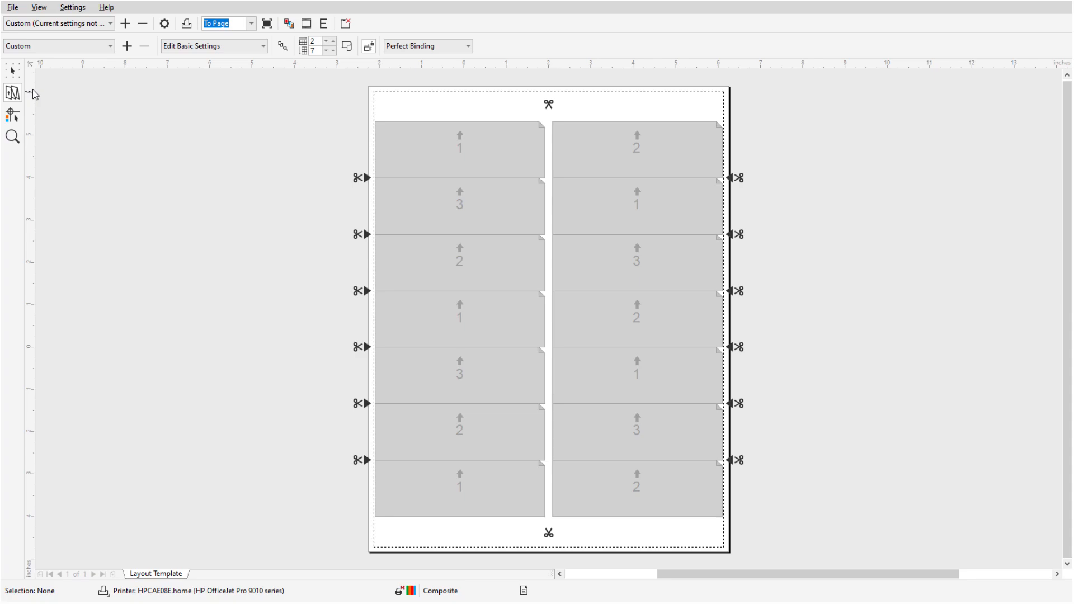
{"action": "left_click", "coordinate": [12, 70]}
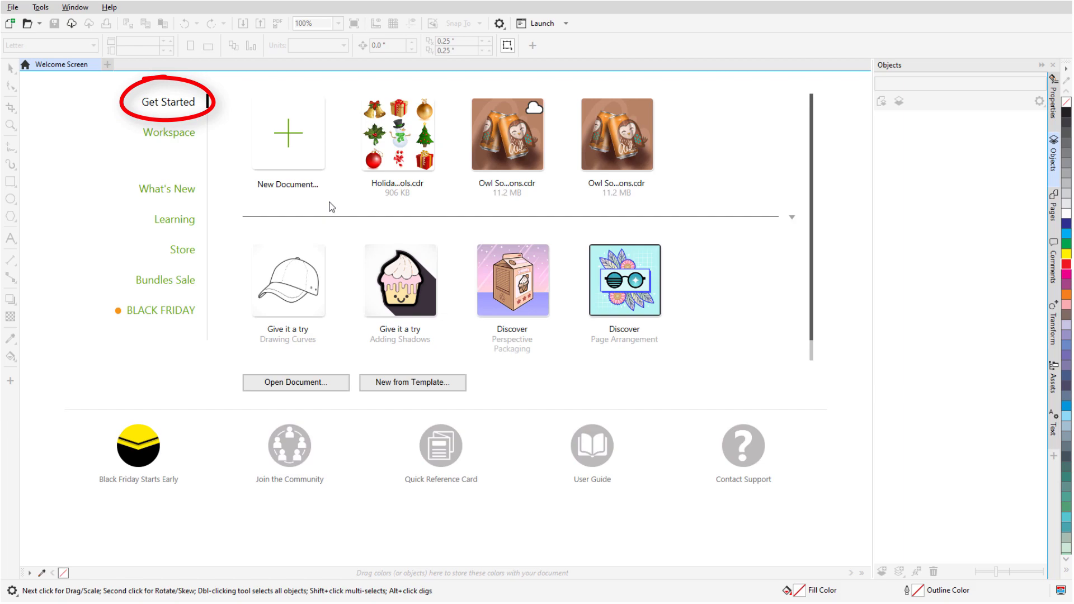
Step: Create a new Letter-size CMYK document with a resolution of 300 dpi
{"action": "left_click", "coordinate": [292, 152]}
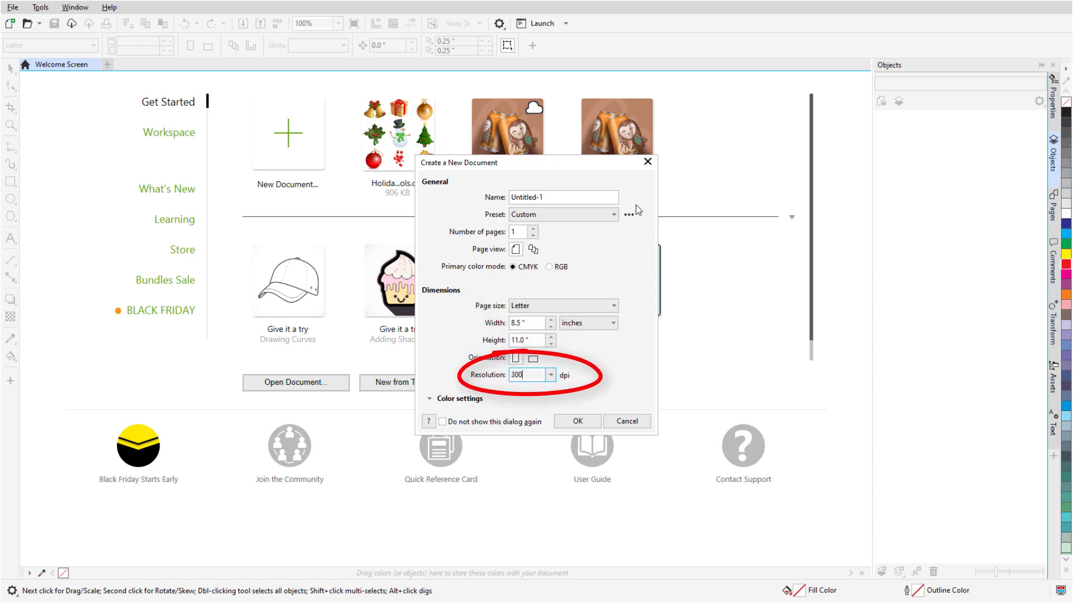
{"action": "left_click", "coordinate": [593, 423]}
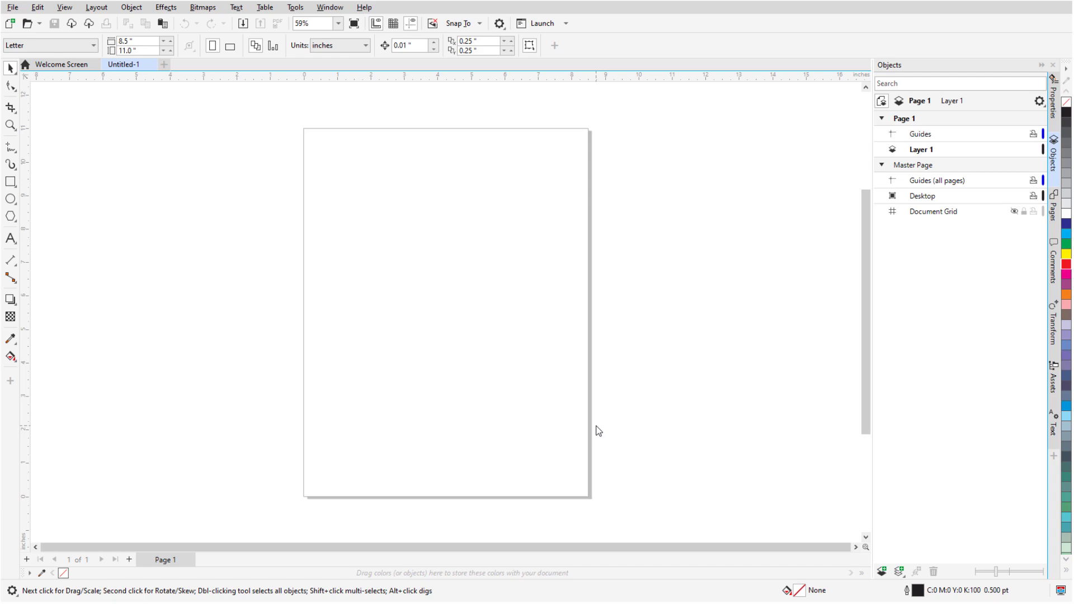
Step: Set the page size to the AVERY Lsr/Ink label preset 5162-1.3x4 Add
{"action": "left_click", "coordinate": [103, 10]}
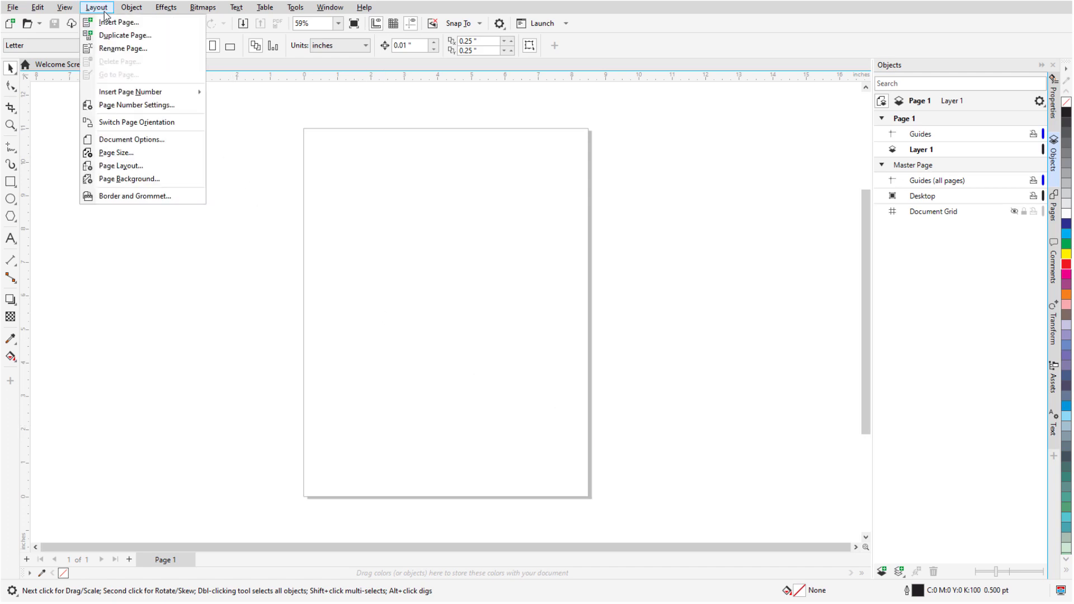
{"action": "left_click", "coordinate": [141, 153]}
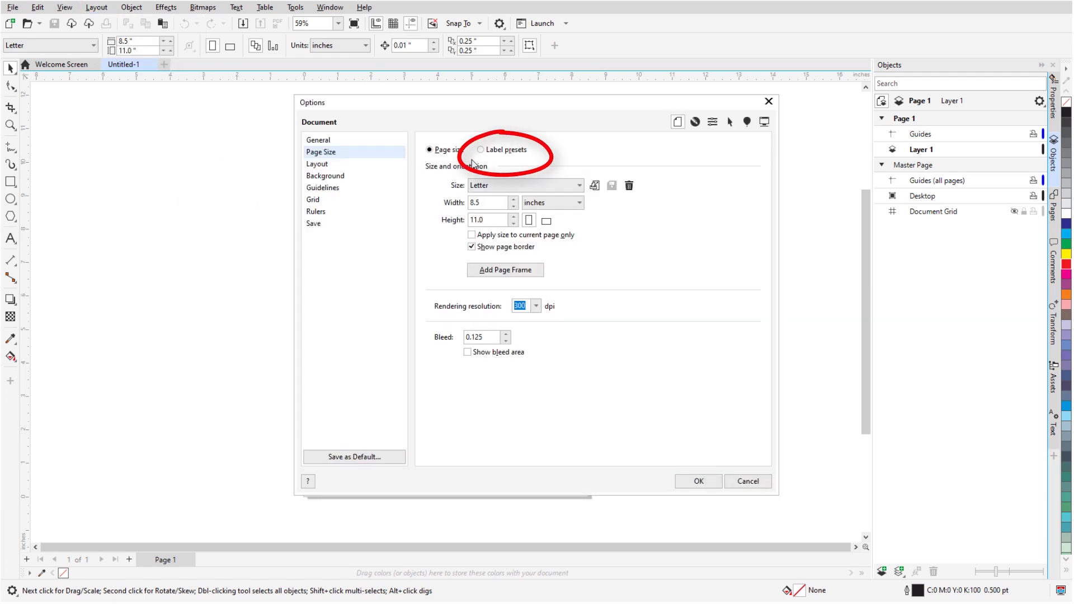
{"action": "left_click", "coordinate": [480, 150]}
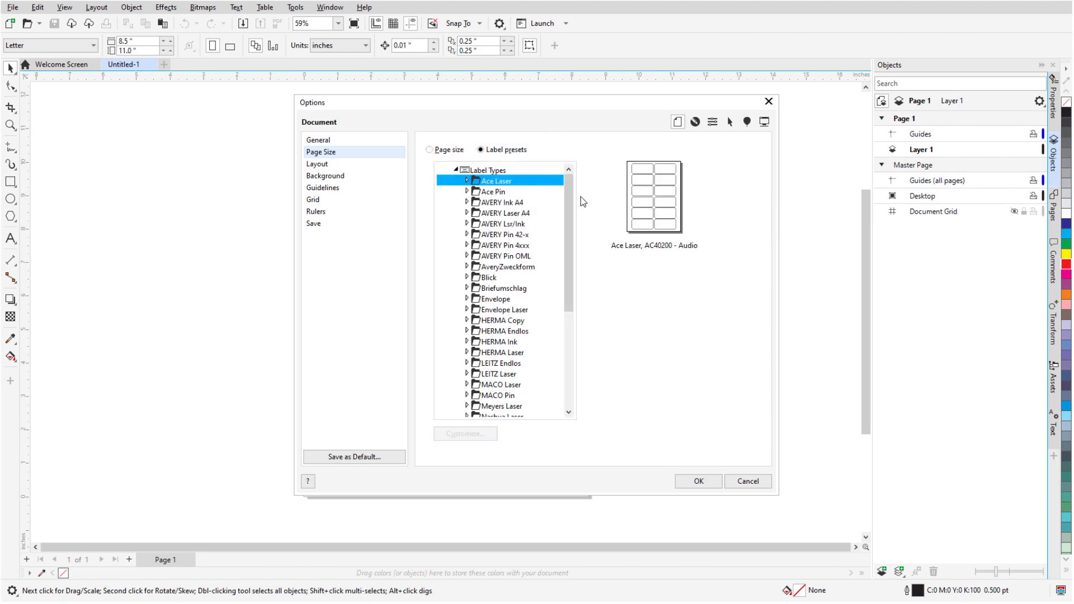
{"action": "left_click", "coordinate": [467, 224]}
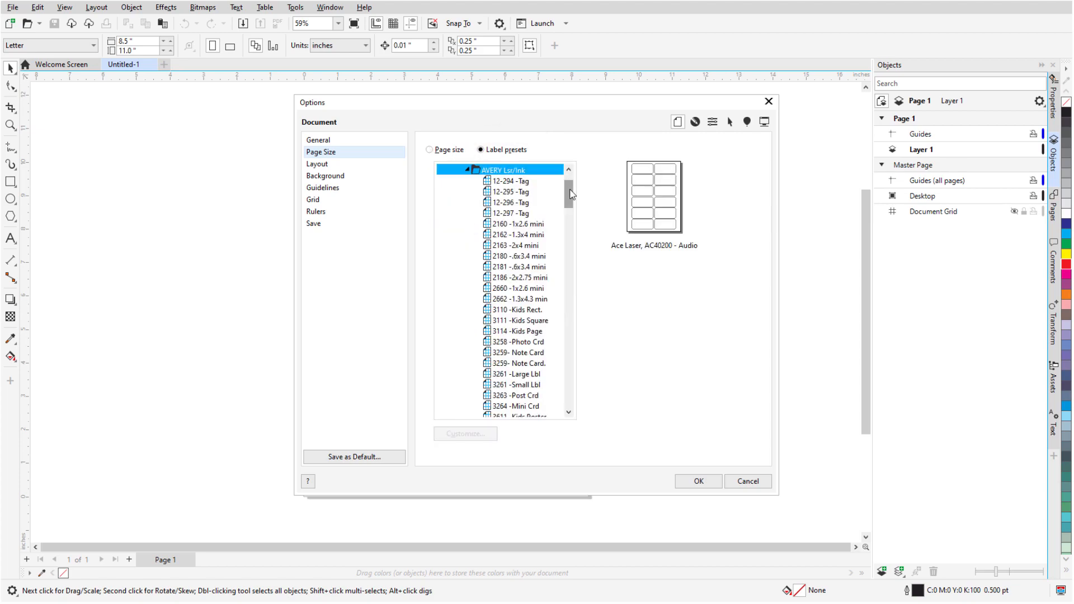
{"action": "left_click_drag", "start_coordinate": [570, 194], "coordinate": [568, 227]}
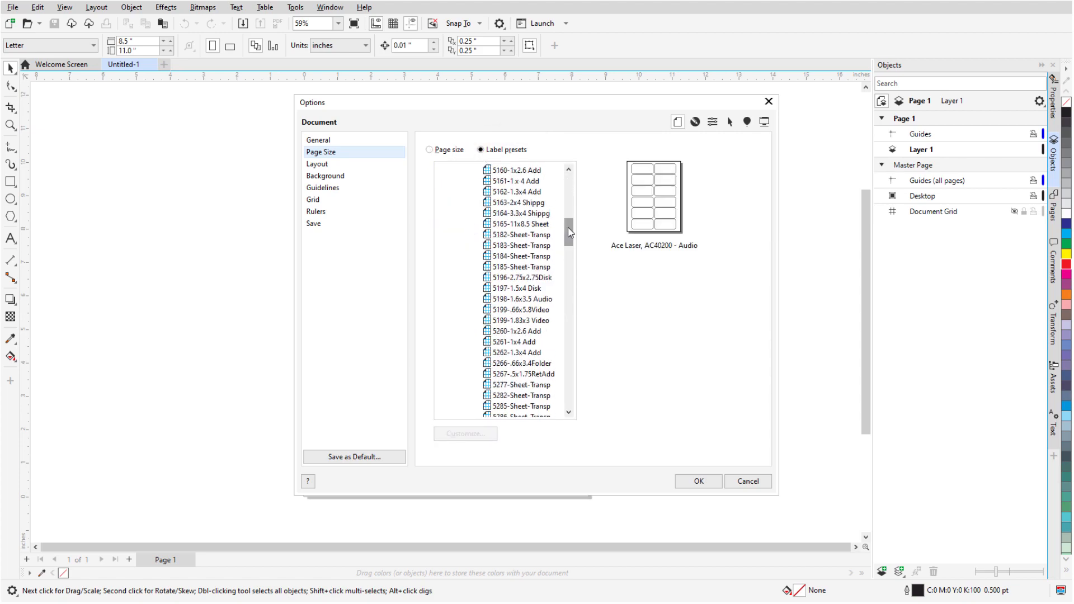
{"action": "left_click", "coordinate": [524, 195]}
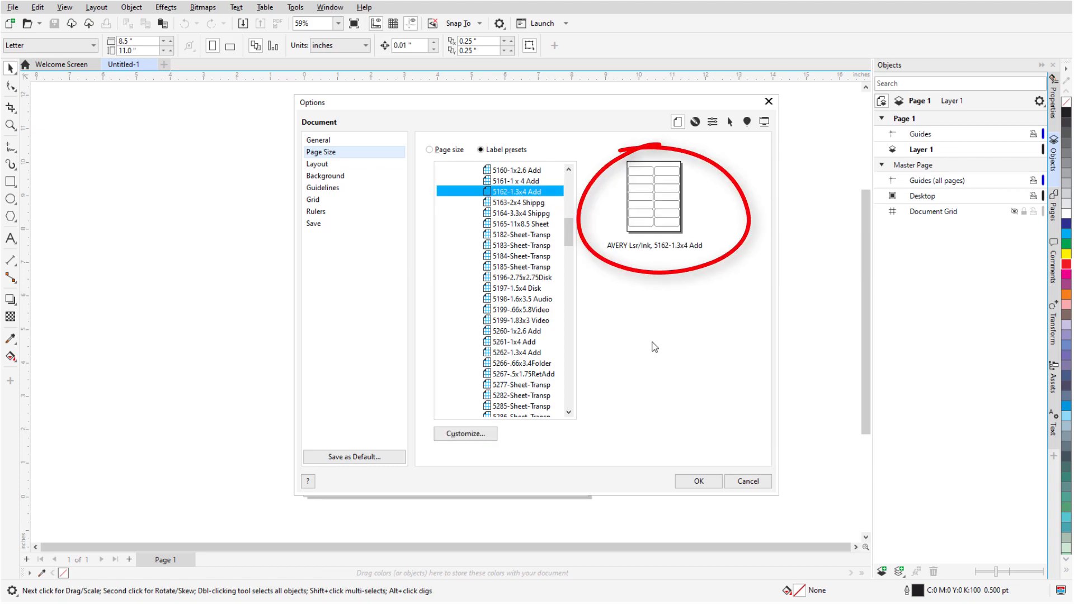
{"action": "left_click", "coordinate": [699, 481]}
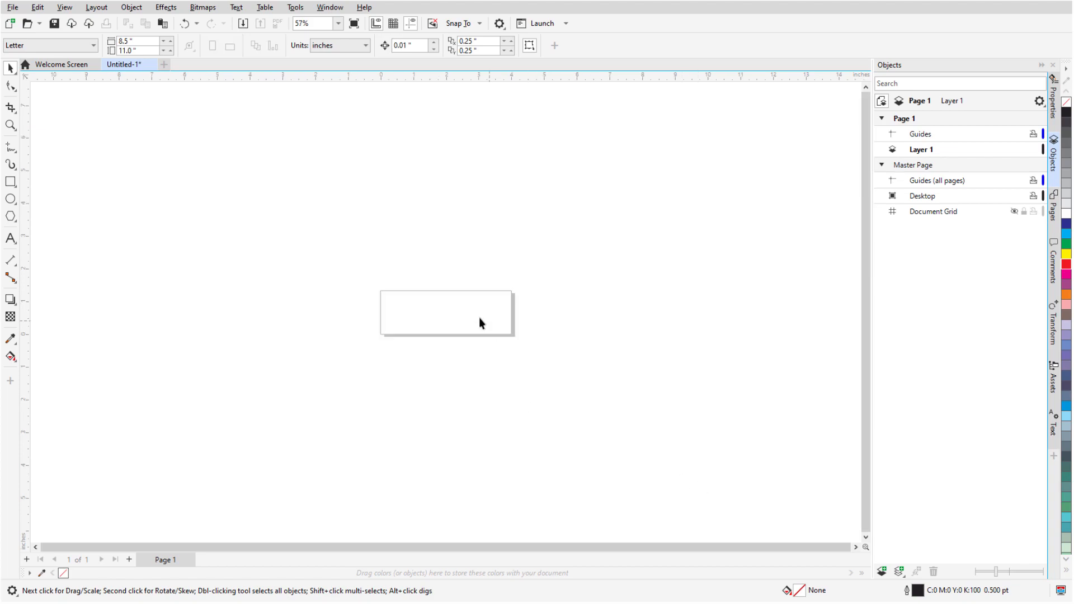
{"action": "scroll", "coordinate": [421, 306], "scroll_direction": "up", "scroll_amount": 3}
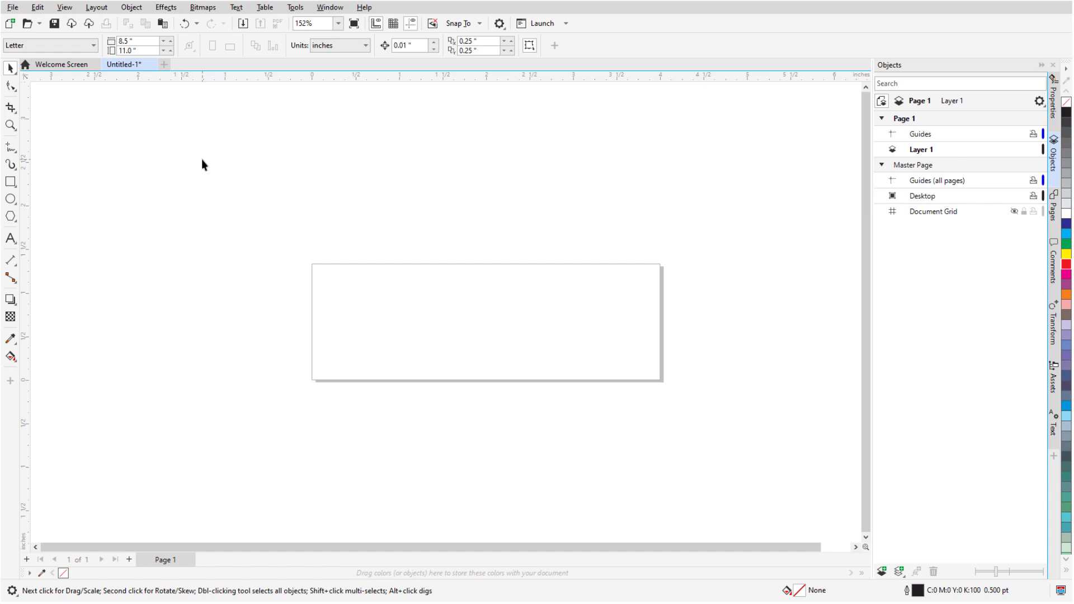
Step: Browse the store offers on the Welcome Screen and filter them by Vectors
{"action": "left_click", "coordinate": [85, 66]}
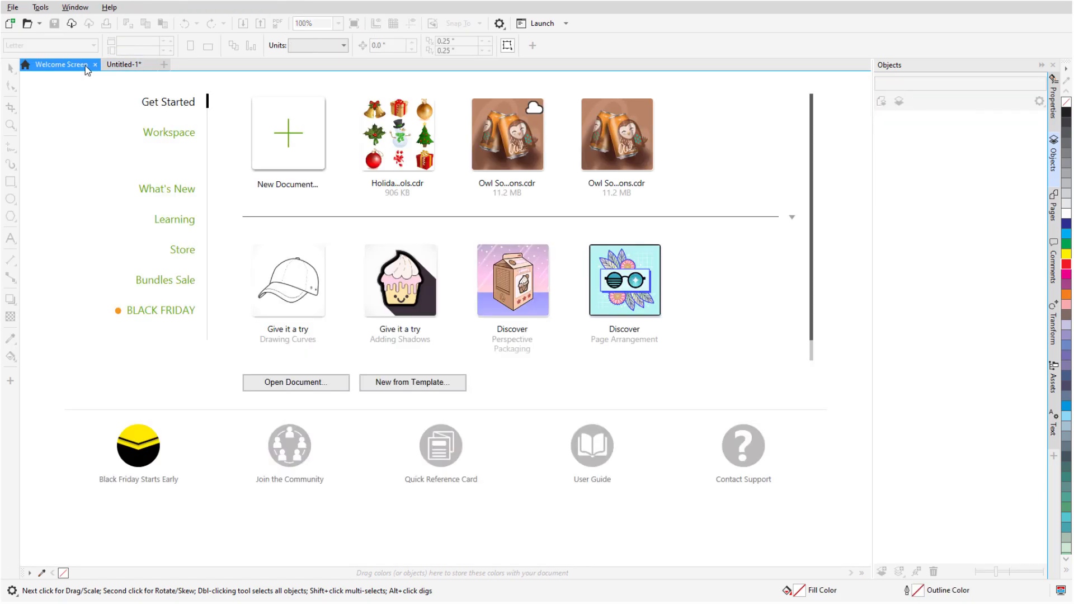
{"action": "left_click", "coordinate": [188, 256]}
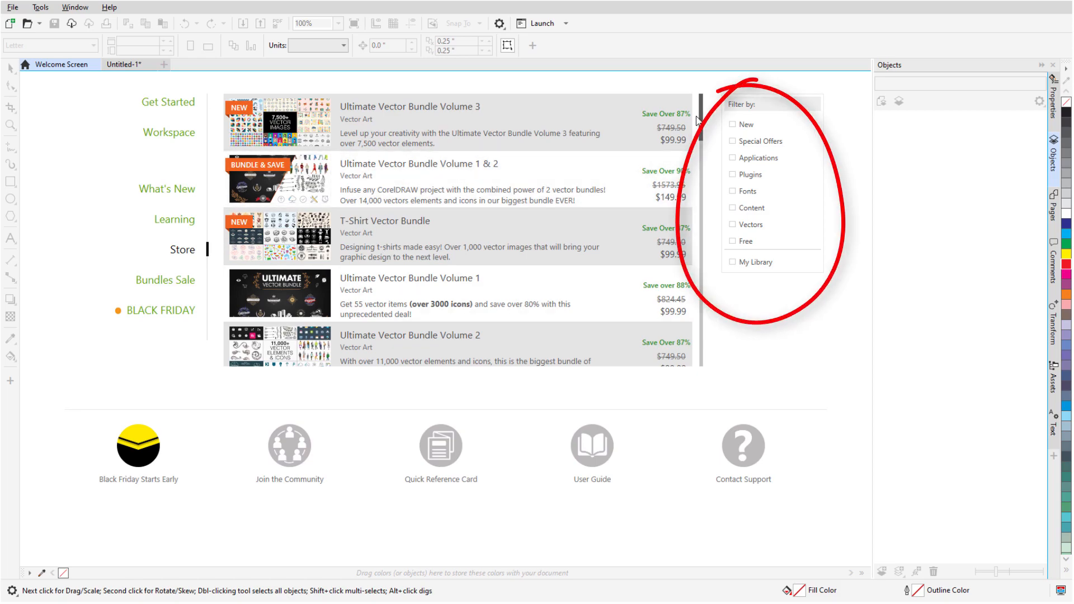
{"action": "left_click_drag", "start_coordinate": [700, 121], "coordinate": [706, 232]}
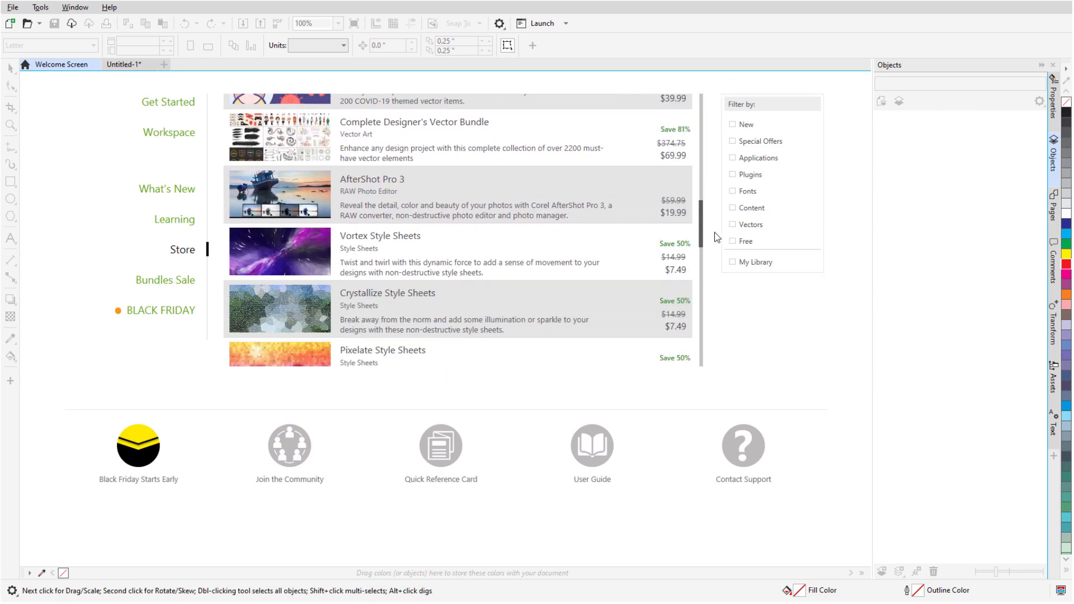
{"action": "left_click", "coordinate": [732, 225]}
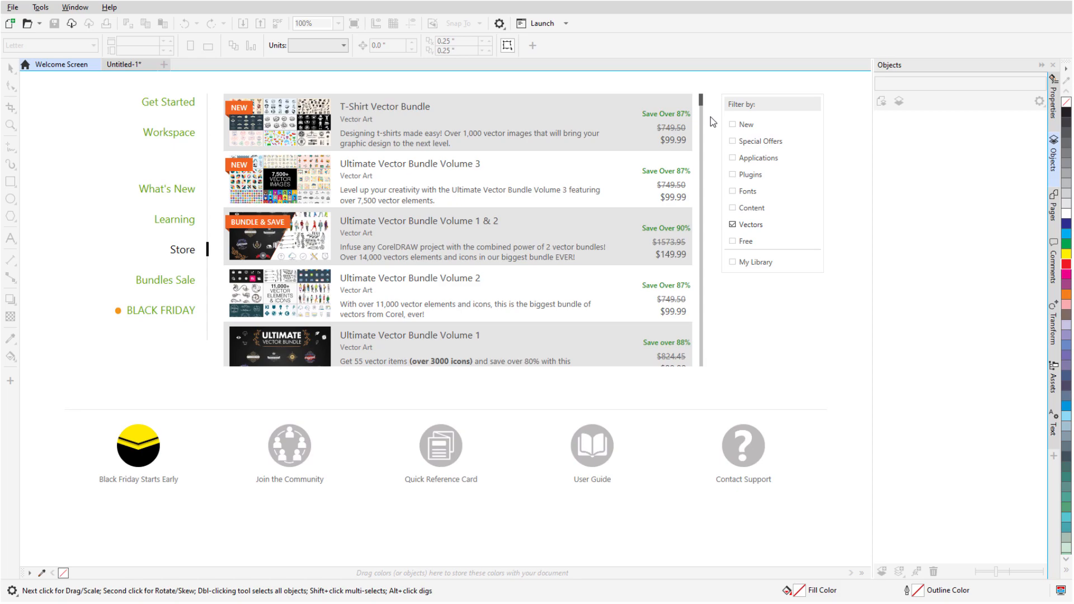
Step: Import the Holiday Symbols file into the label document and place it, scaled down, beside the label page
{"action": "left_click", "coordinate": [142, 65]}
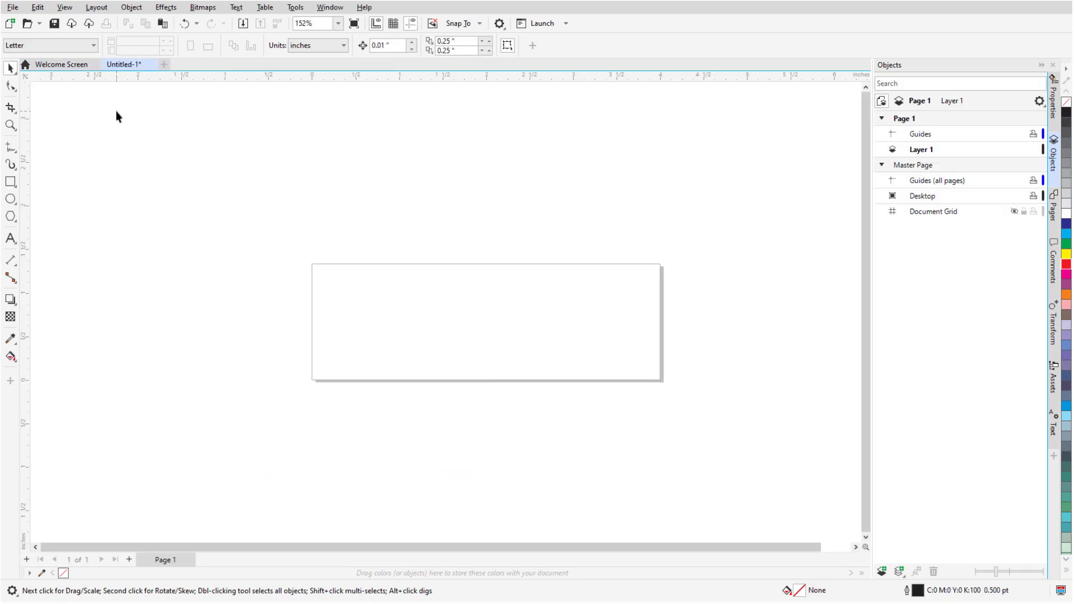
{"action": "left_click", "coordinate": [243, 25]}
{"action": "left_click", "coordinate": [457, 242]}
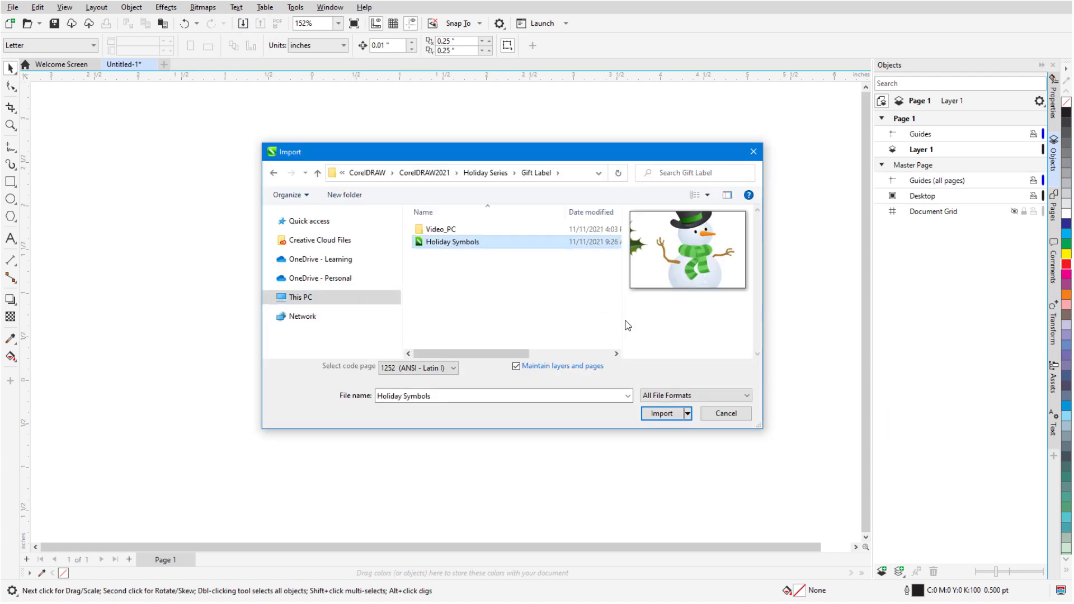
{"action": "left_click", "coordinate": [659, 414]}
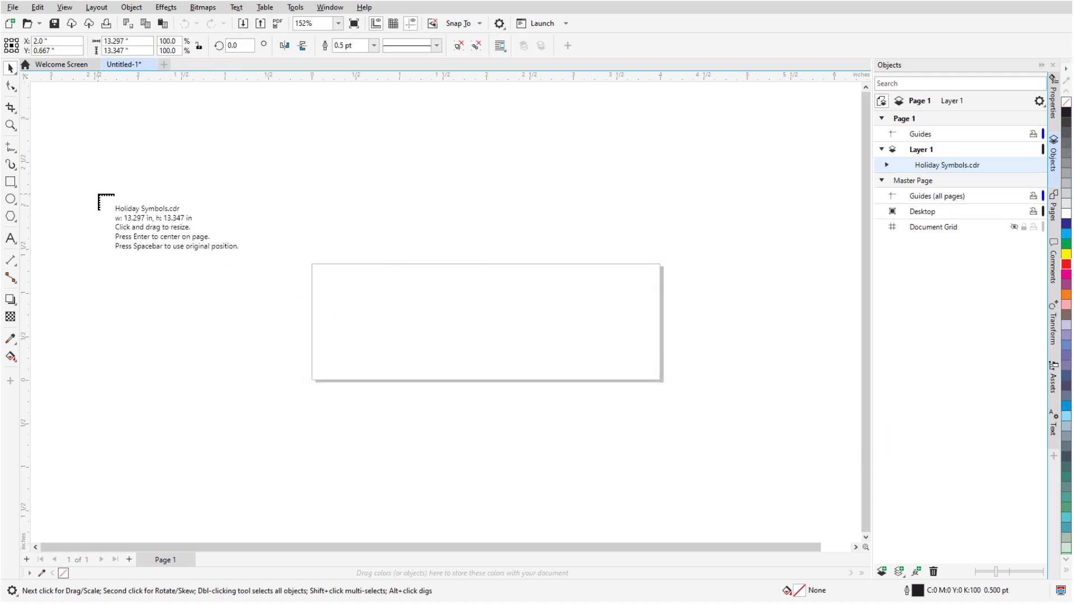
{"action": "left_click_drag", "start_coordinate": [98, 194], "coordinate": [289, 452]}
{"action": "scroll", "coordinate": [237, 400], "scroll_direction": "up", "scroll_amount": 1}
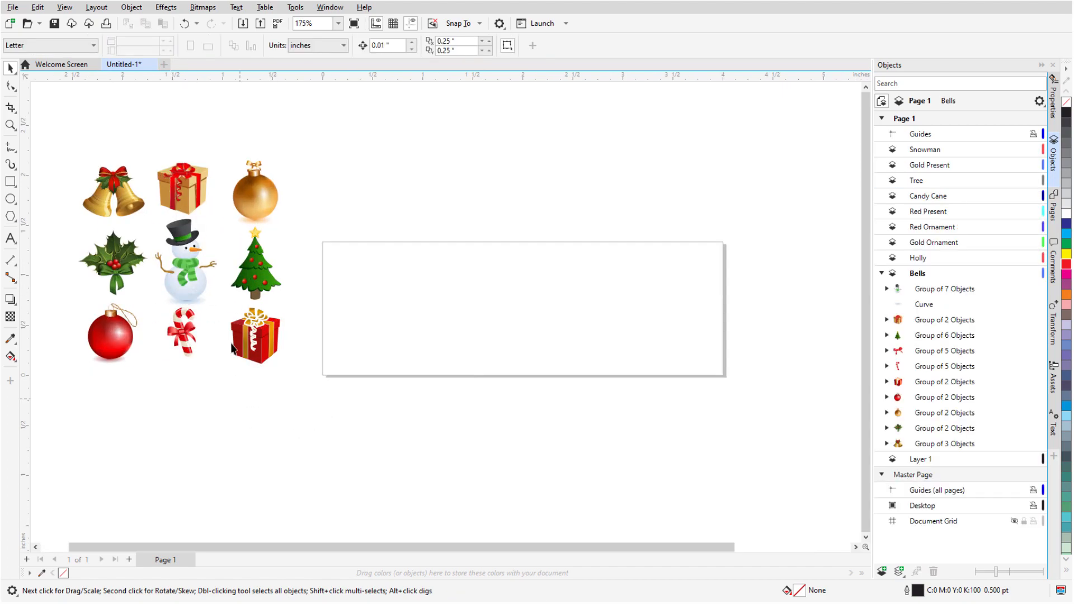
{"action": "scroll", "coordinate": [95, 123], "scroll_direction": "up", "scroll_amount": 1}
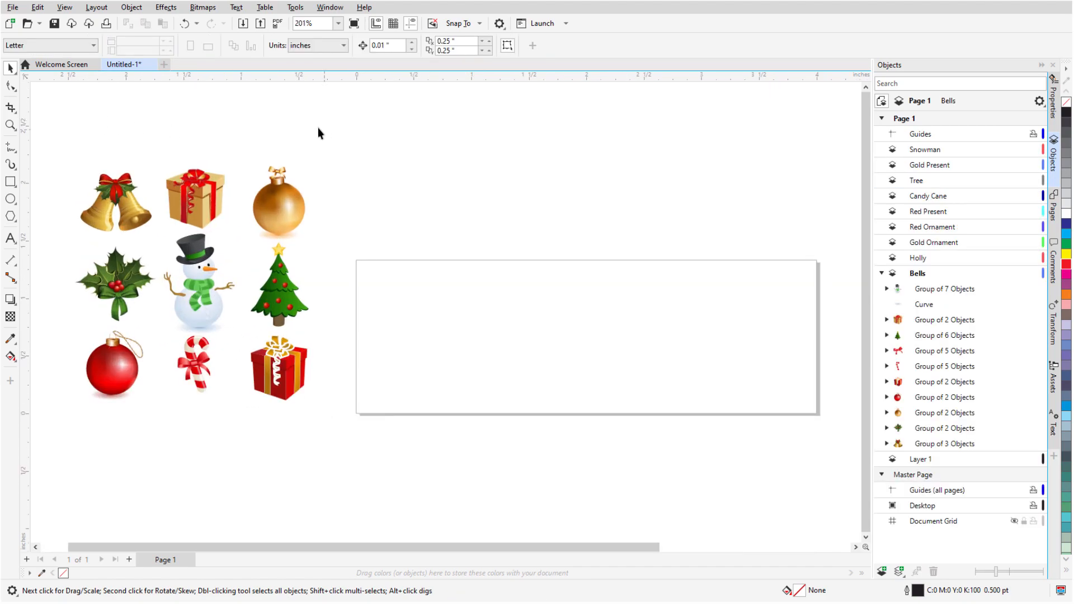
Step: Create a page-frame rectangle covering the whole label and fill it with 10% Black
{"action": "left_click", "coordinate": [10, 181]}
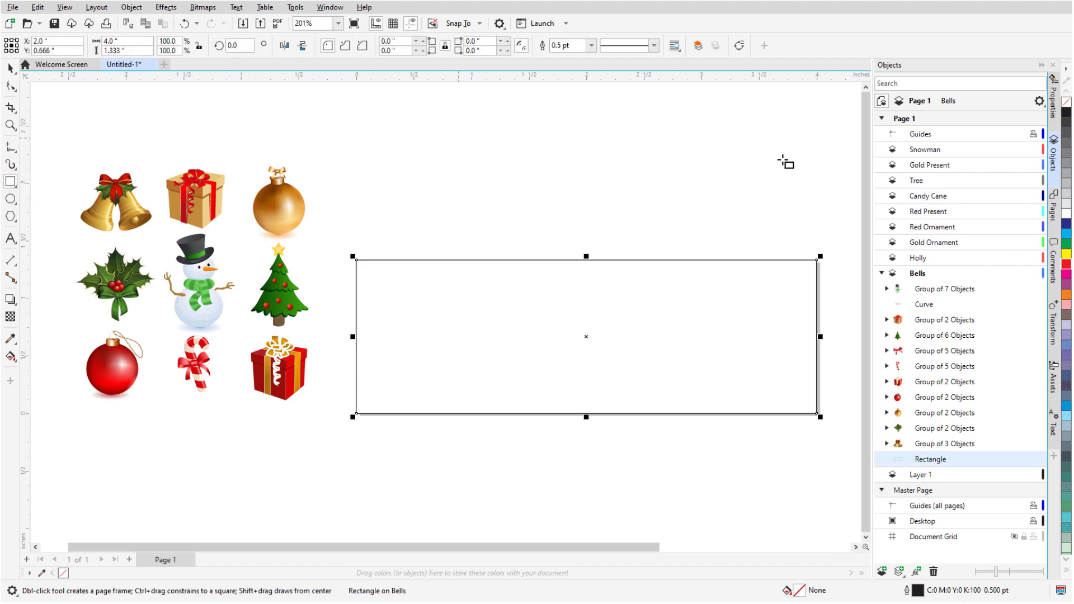
{"action": "left_click", "coordinate": [1064, 206]}
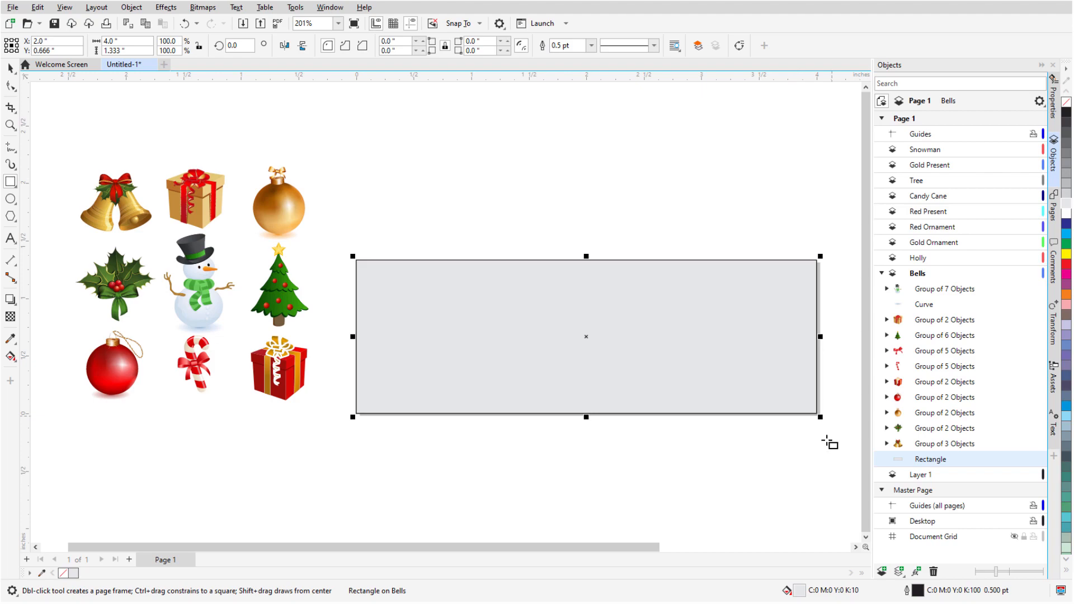
Step: Change the label rectangle's uniform fill to a light green of C8 M0 Y15 K0
{"action": "double_click", "coordinate": [797, 591]}
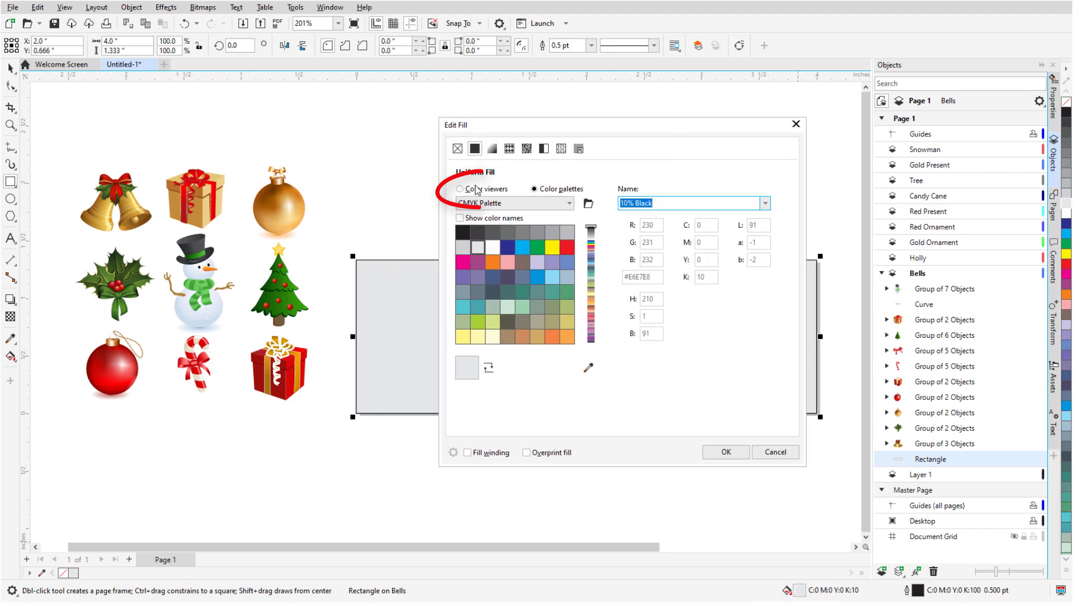
{"action": "left_click", "coordinate": [476, 190]}
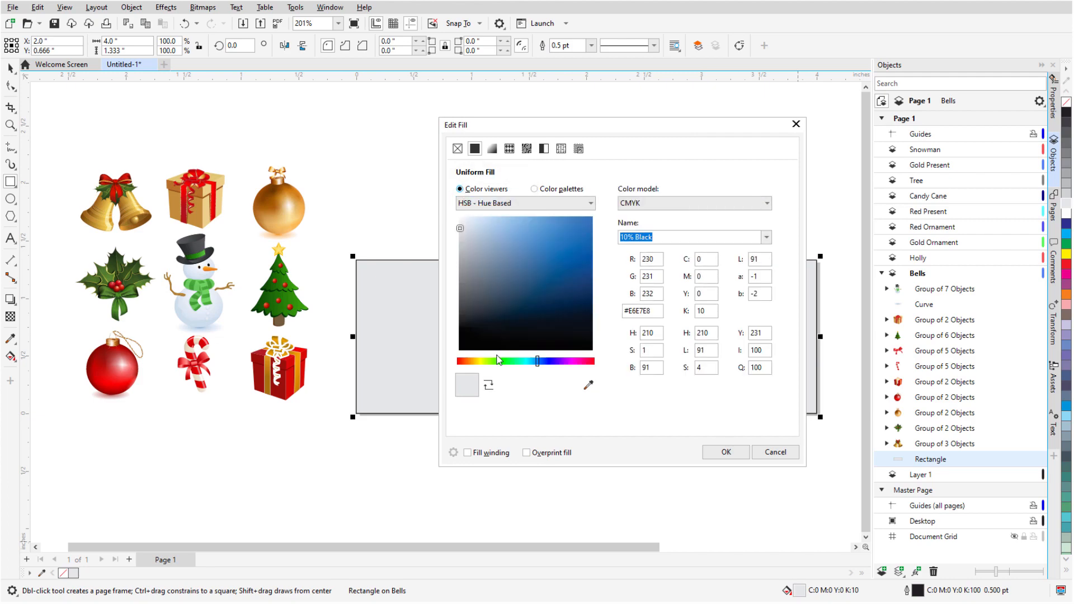
{"action": "left_click", "coordinate": [500, 361]}
{"action": "left_click", "coordinate": [475, 220]}
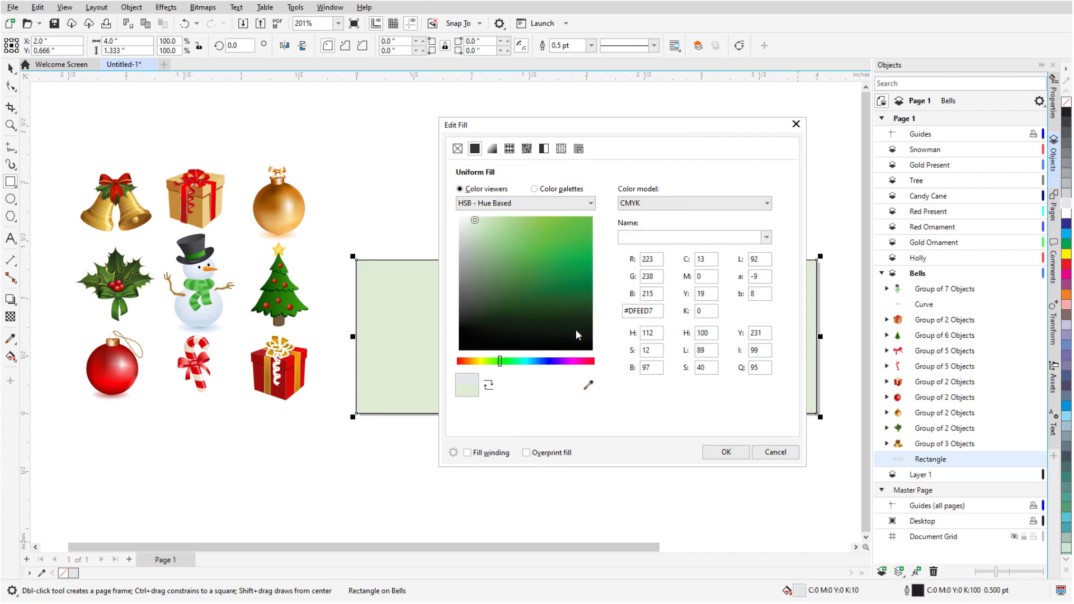
{"action": "left_click", "coordinate": [726, 452]}
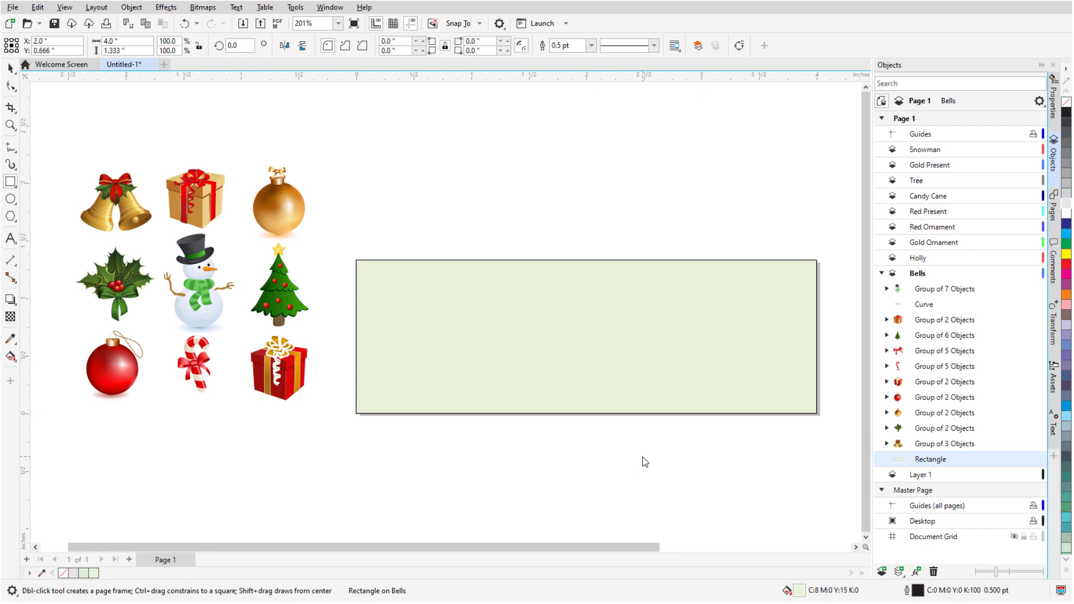
Step: Position the label rectangle's outline inside its edge and set the outline width to 8.0 pt
{"action": "double_click", "coordinate": [917, 592]}
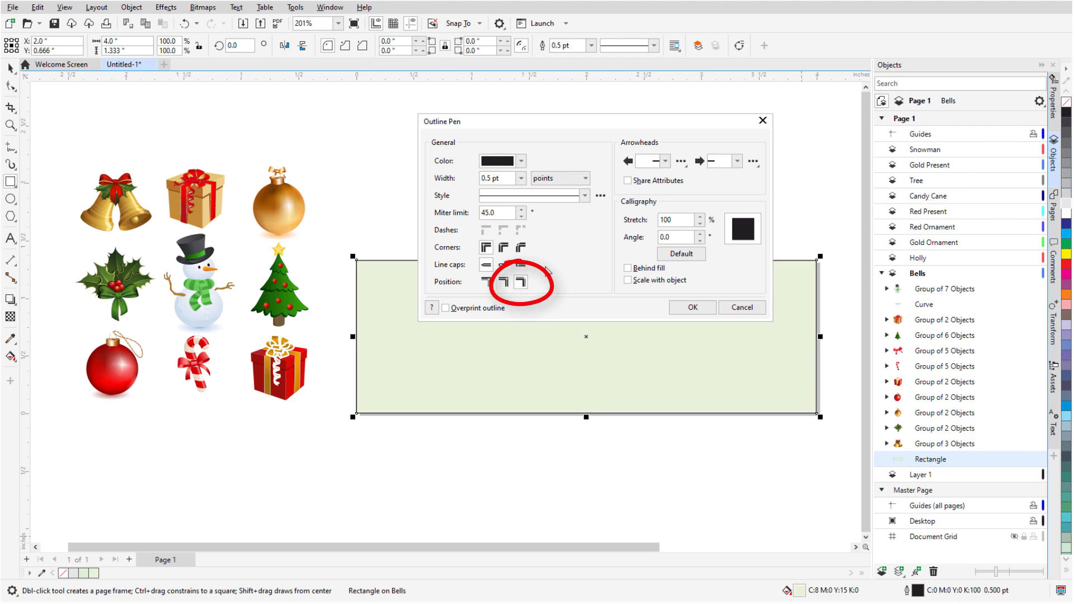
{"action": "left_click", "coordinate": [520, 179]}
{"action": "left_click", "coordinate": [490, 270]}
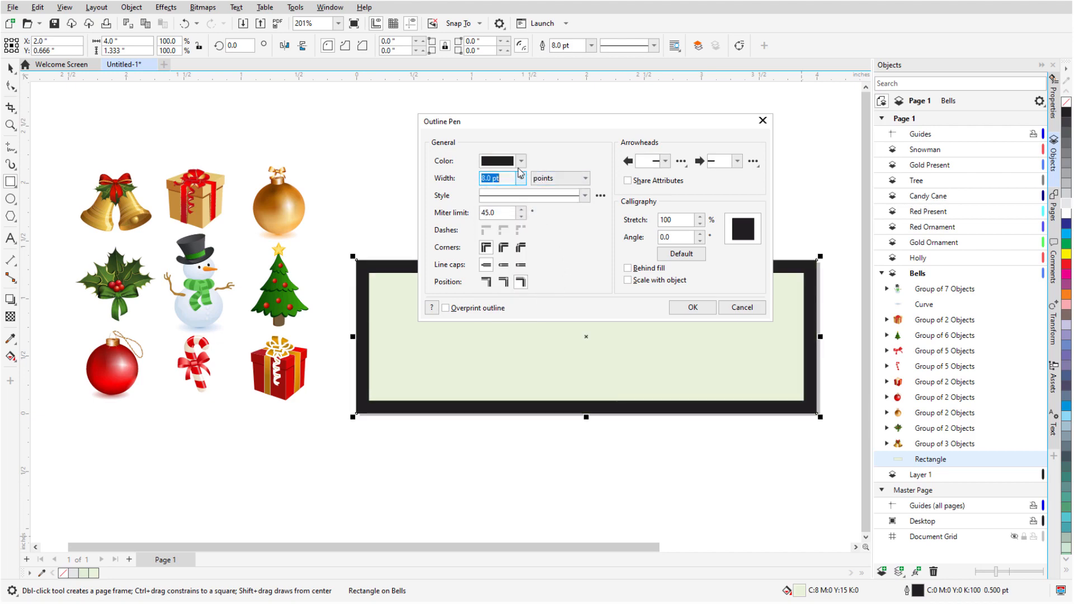
Step: Color the label rectangle's outline with a green sampled from the holly leaf (#527B2F) and apply the outline settings
{"action": "left_click", "coordinate": [521, 161]}
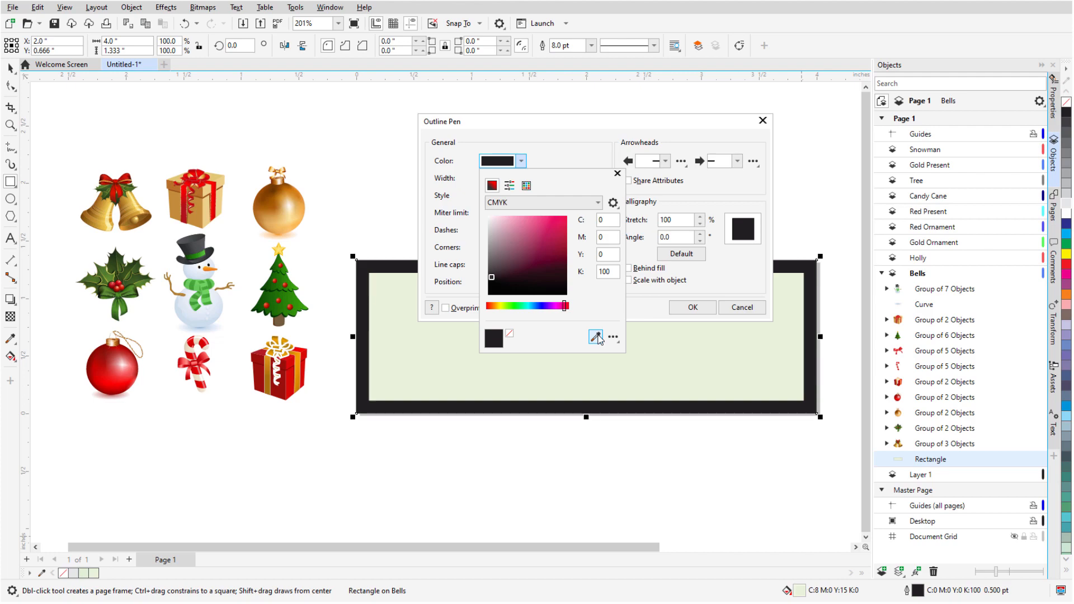
{"action": "left_click", "coordinate": [595, 336]}
{"action": "left_click", "coordinate": [124, 290]}
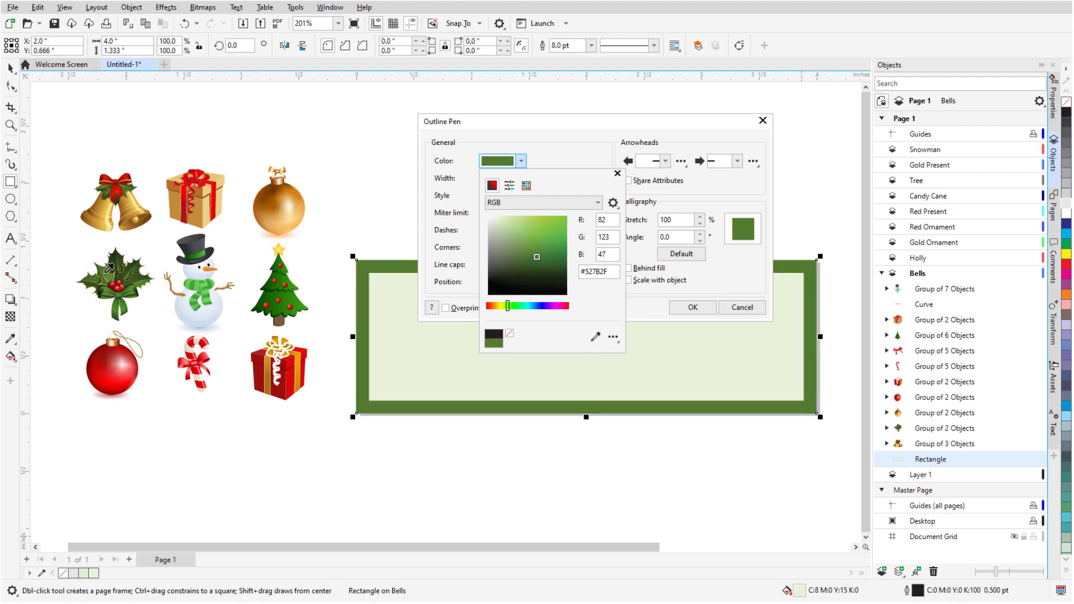
{"action": "left_click", "coordinate": [645, 296]}
{"action": "left_click", "coordinate": [692, 307]}
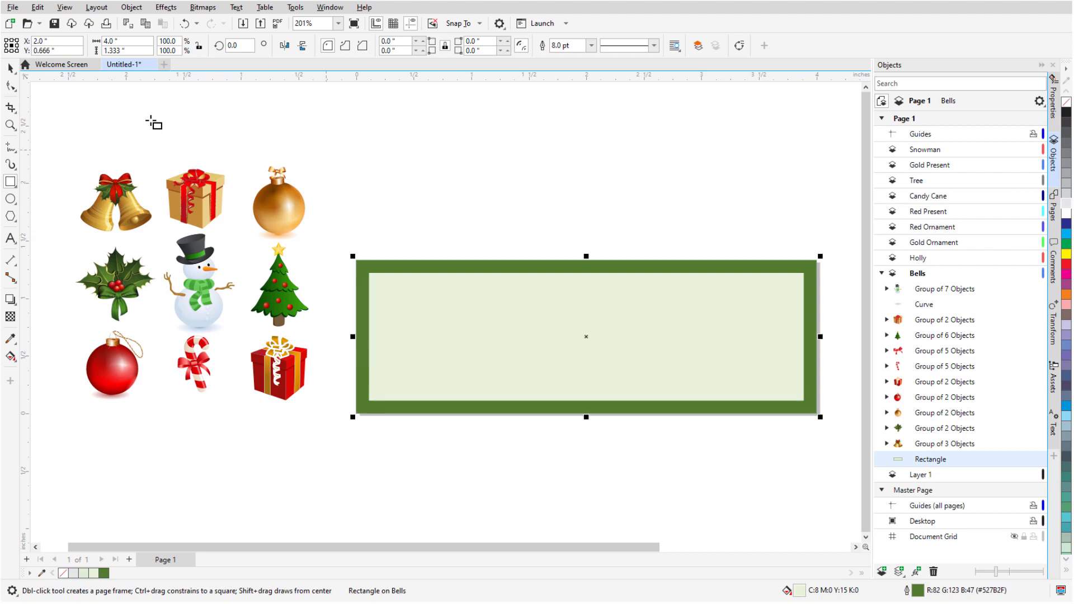
Step: Move the bells symbol onto the label and enlarge it to fill the space inside the border at the label's left end
{"action": "left_click", "coordinate": [10, 67]}
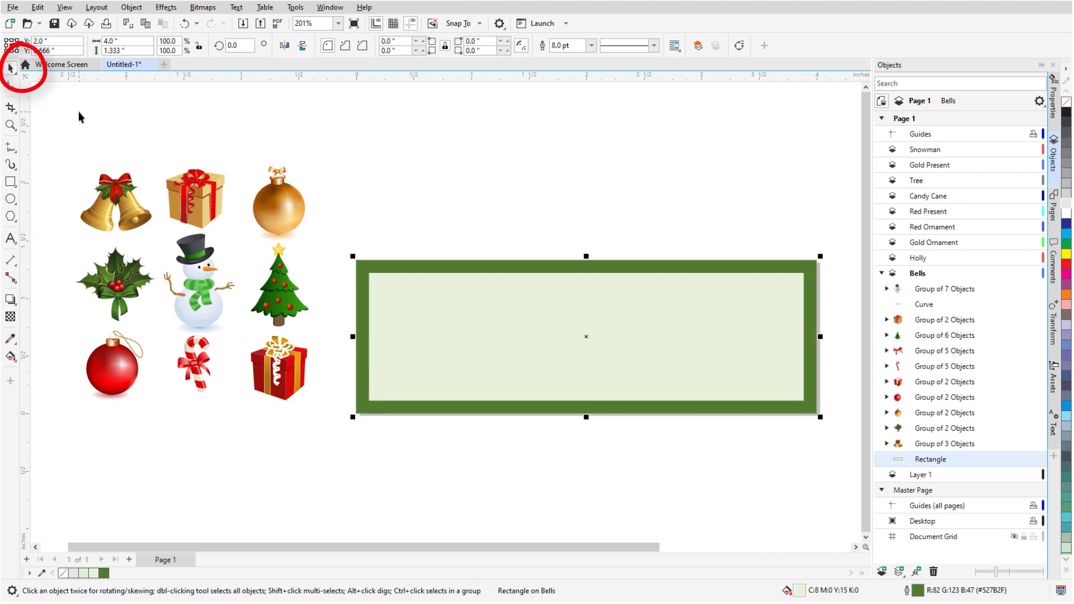
{"action": "left_click", "coordinate": [115, 203]}
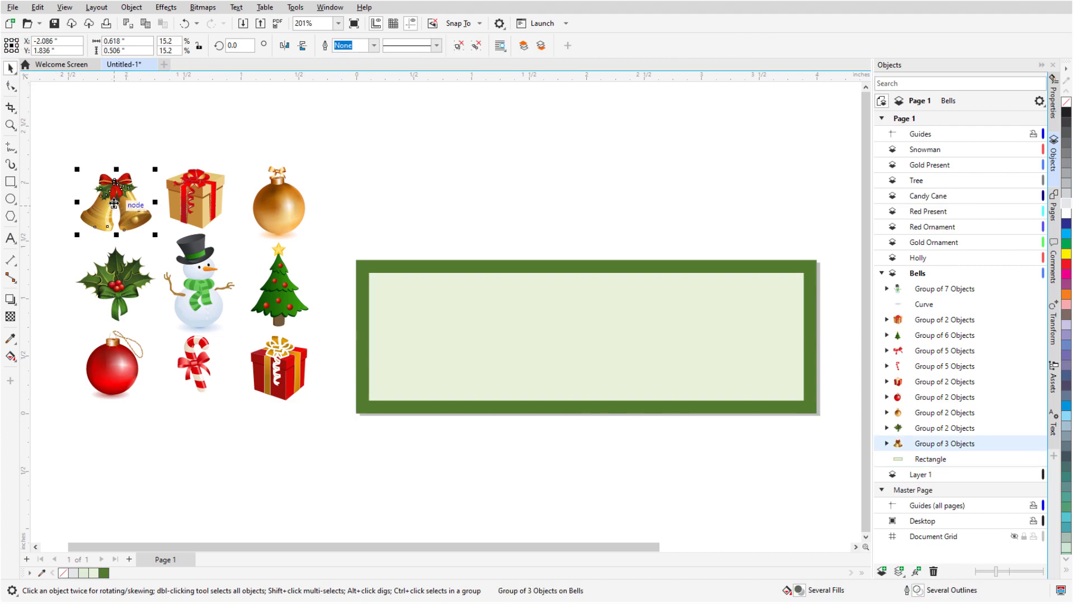
{"action": "left_click_drag", "start_coordinate": [114, 204], "coordinate": [531, 362]}
{"action": "left_click", "coordinate": [486, 347]}
{"action": "left_click", "coordinate": [484, 336]}
{"action": "left_click_drag", "start_coordinate": [456, 331], "coordinate": [437, 331]}
{"action": "left_click_drag", "start_coordinate": [502, 380], "coordinate": [513, 398]}
{"action": "left_click", "coordinate": [545, 429]}
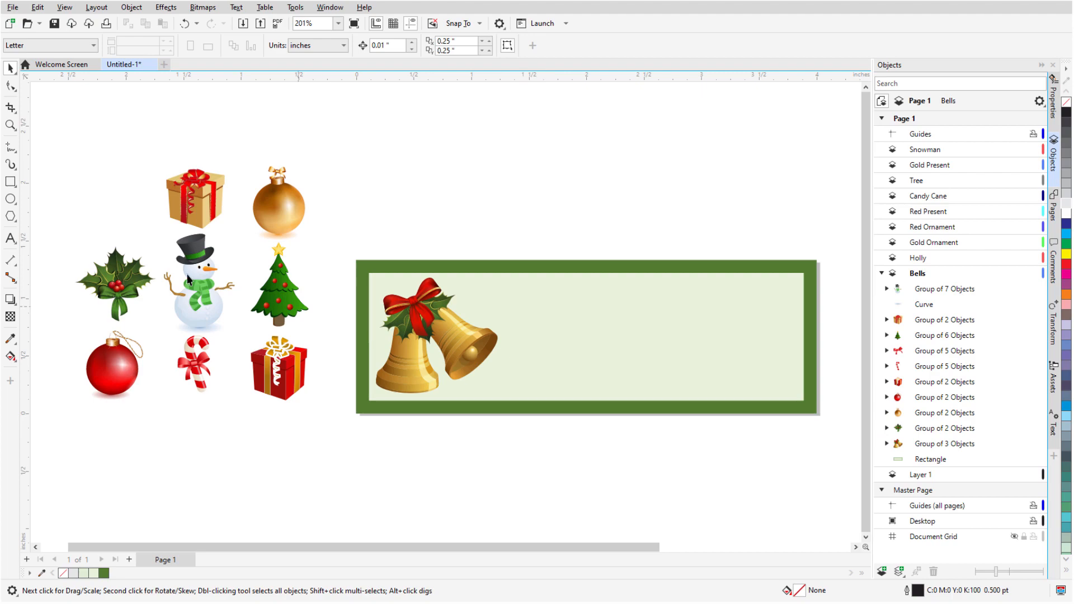
Step: Add 24 pt Arial artistic text beside the bells reading "To:" and "From:" on separate lines, each followed by a long underscore line
{"action": "left_click", "coordinate": [10, 238]}
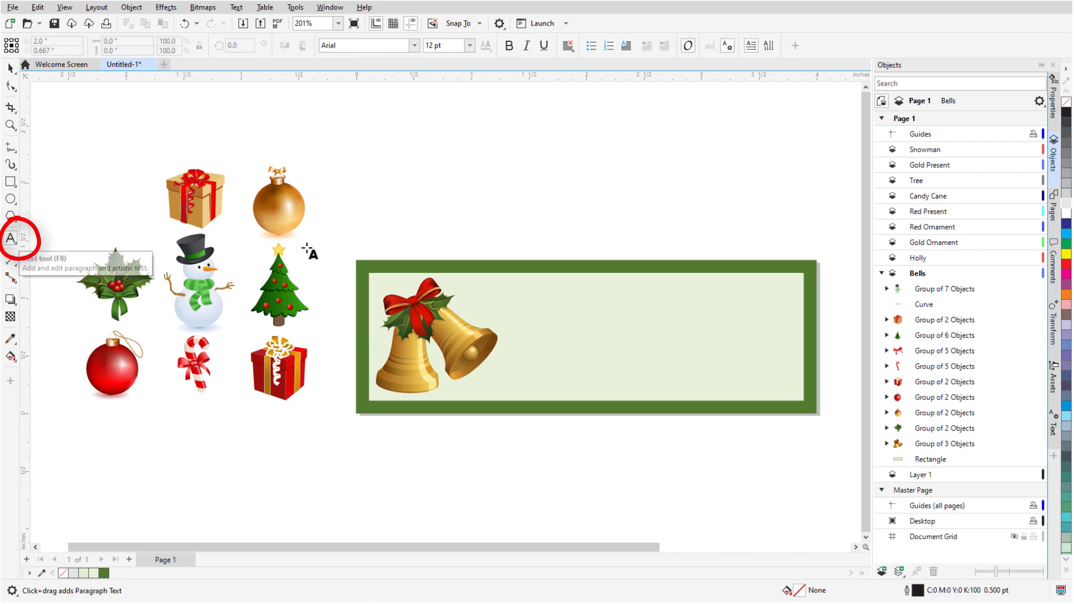
{"action": "left_click", "coordinate": [495, 291]}
{"action": "type", "text": "To:______"}
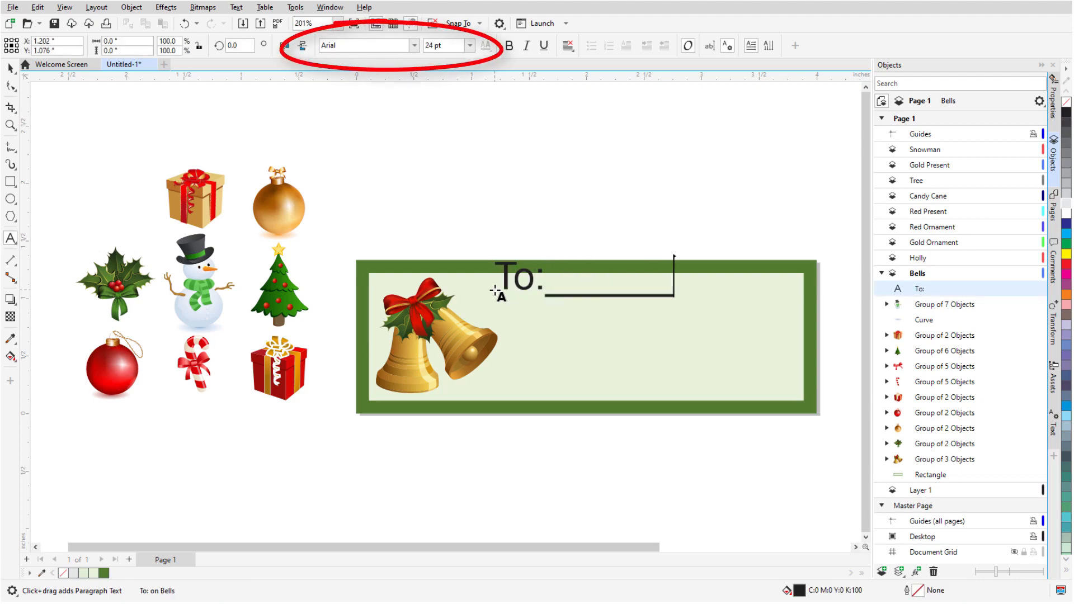
{"action": "type", "text": "_____________"}
{"action": "key", "text": "Return"}
{"action": "type", "text": "From:"}
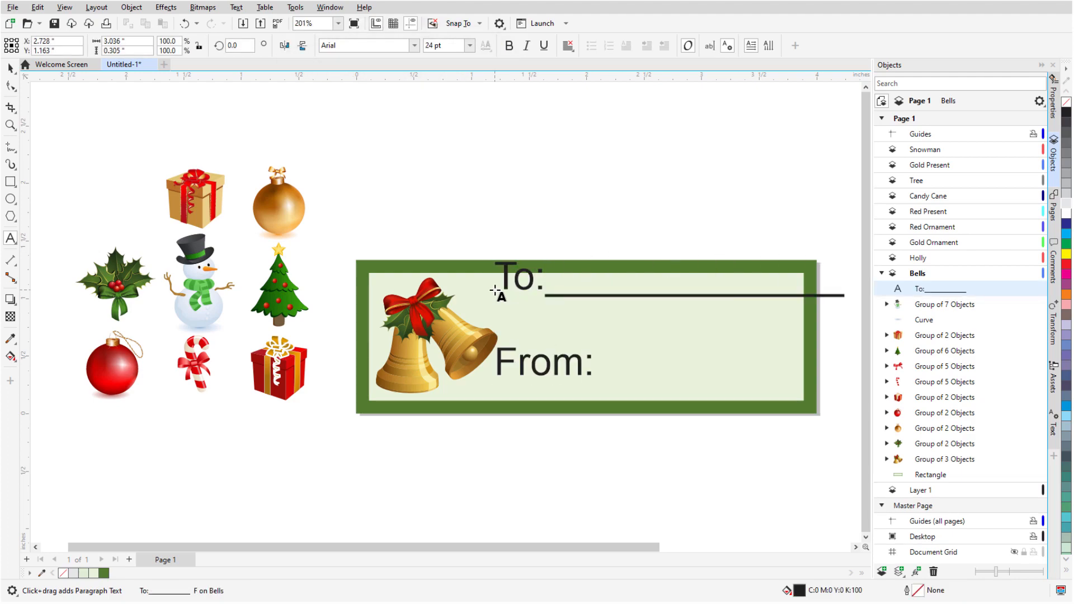
{"action": "type", "text": "____________"}
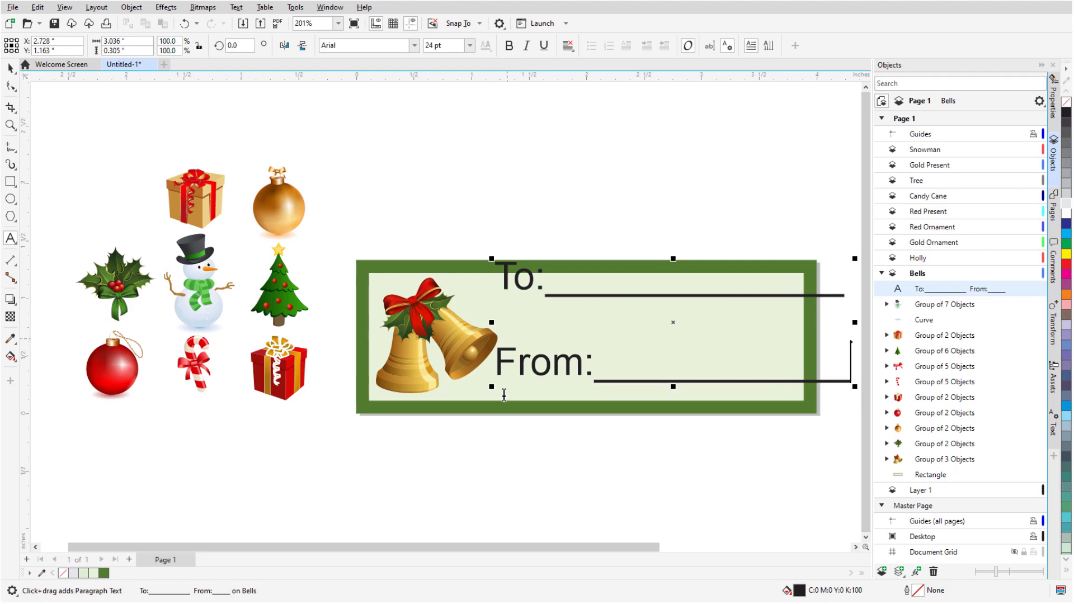
{"action": "left_click", "coordinate": [523, 459]}
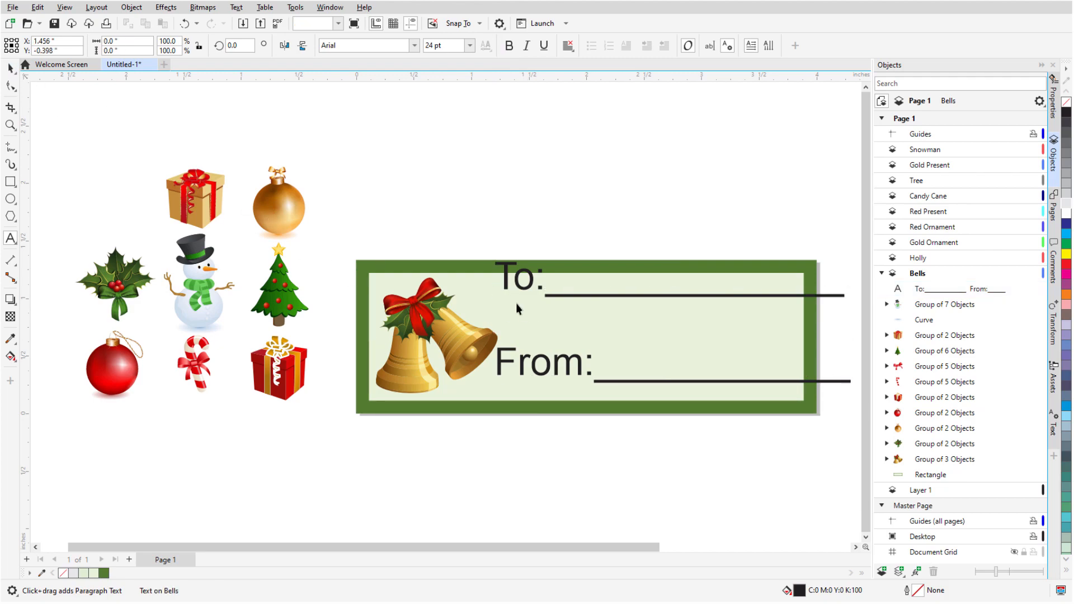
Step: Format the To/From text as Harrington 18 pt and move it into the label's free area right of the bells
{"action": "key", "text": "ctrl+space"}
{"action": "left_click", "coordinate": [525, 288]}
{"action": "left_click", "coordinate": [414, 46]}
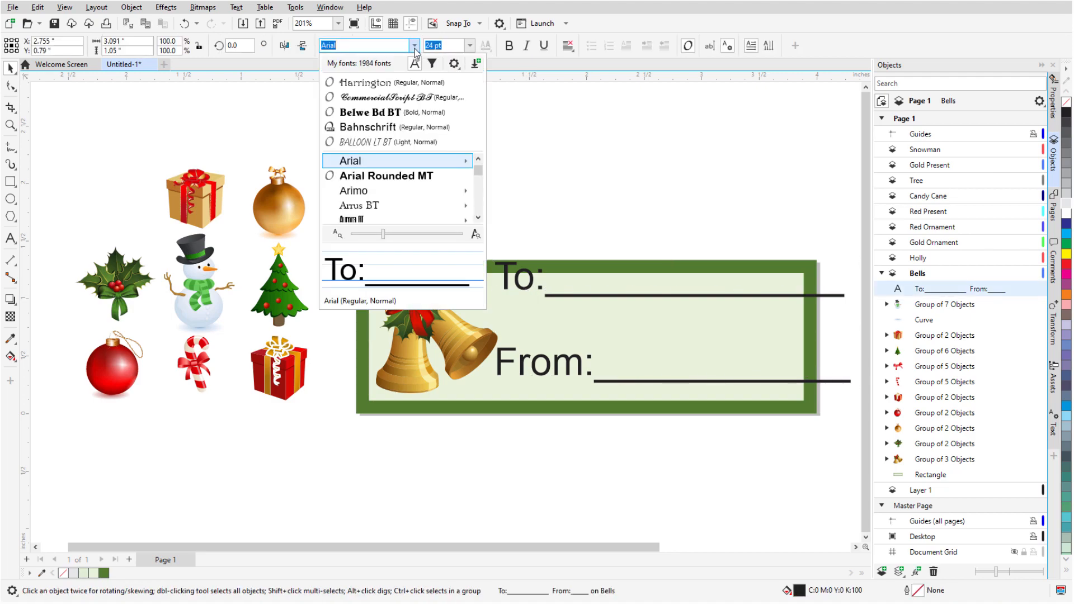
{"action": "left_click", "coordinate": [417, 83]}
{"action": "left_click", "coordinate": [469, 45]}
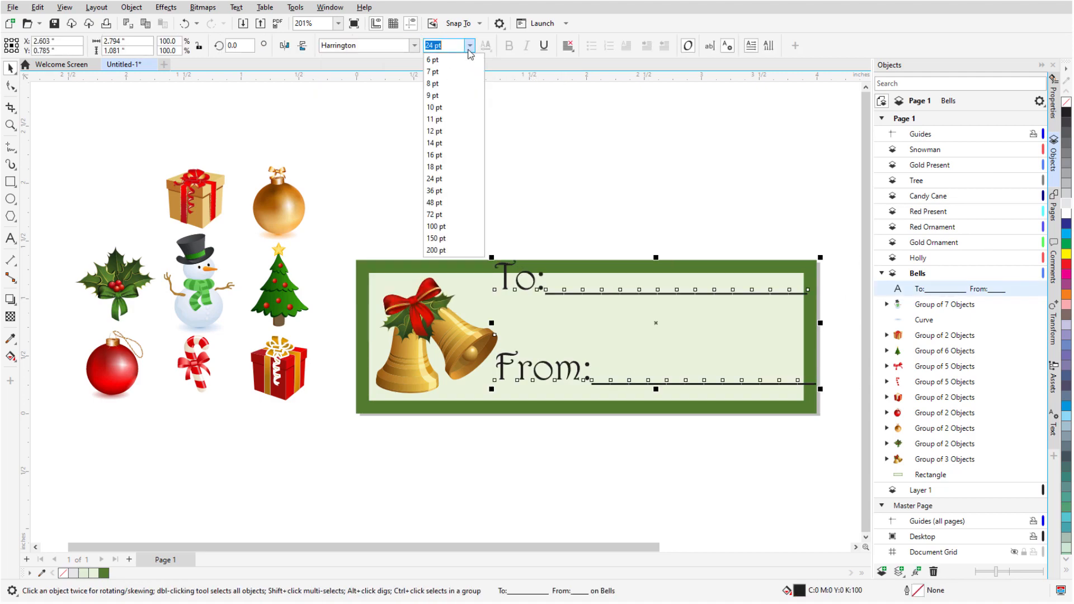
{"action": "left_click", "coordinate": [455, 168]}
{"action": "left_click_drag", "start_coordinate": [628, 338], "coordinate": [647, 338]}
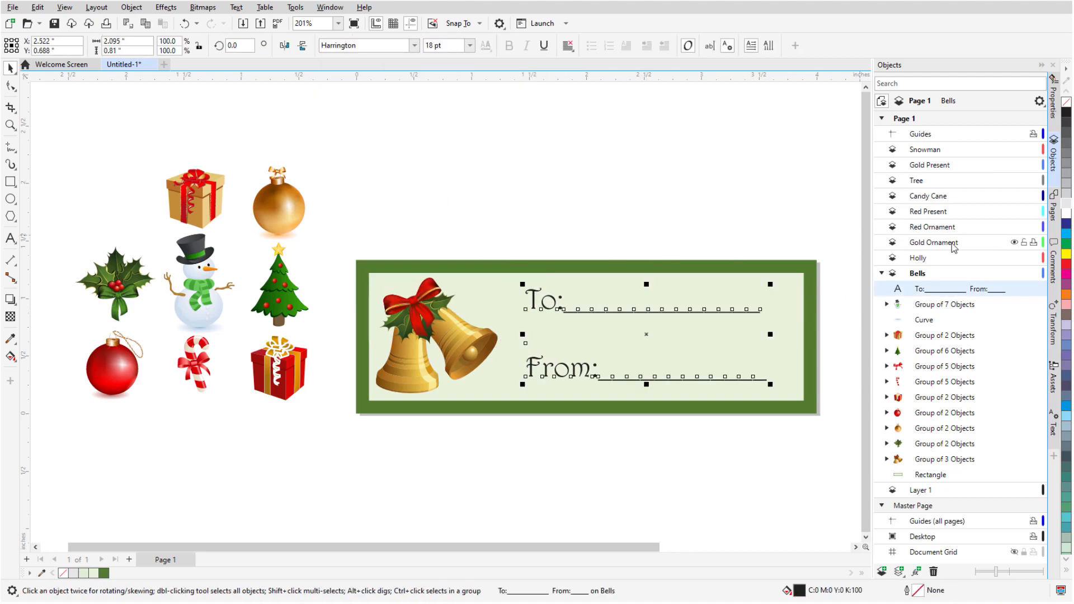
Step: Fill the To/From text with a uniform red sampled from the bow on the bells
{"action": "left_click", "coordinate": [1067, 264]}
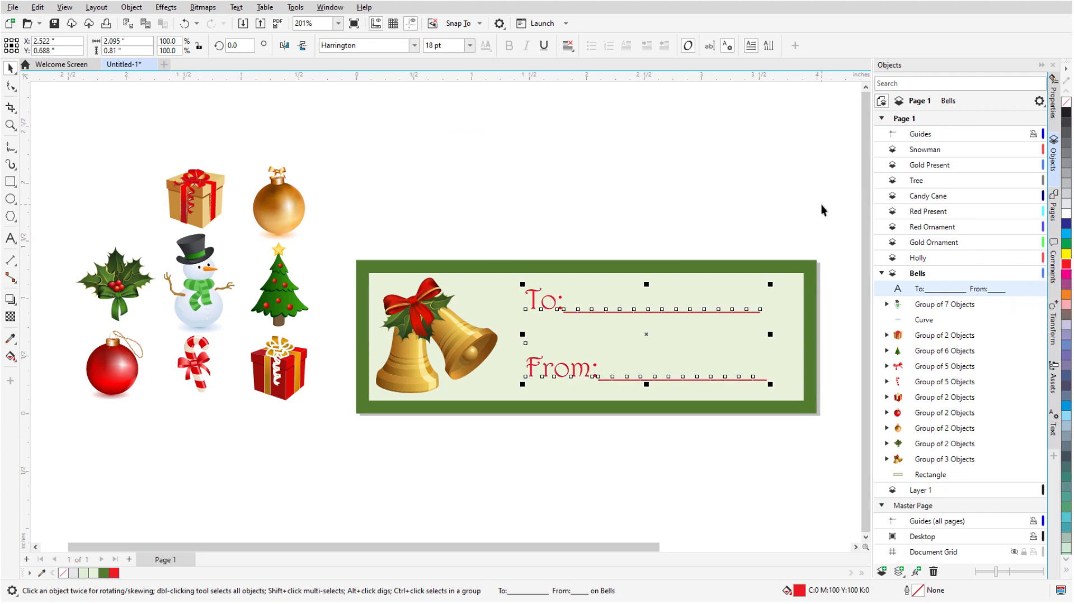
{"action": "double_click", "coordinate": [800, 590]}
{"action": "left_click_drag", "start_coordinate": [542, 140], "coordinate": [730, 348]}
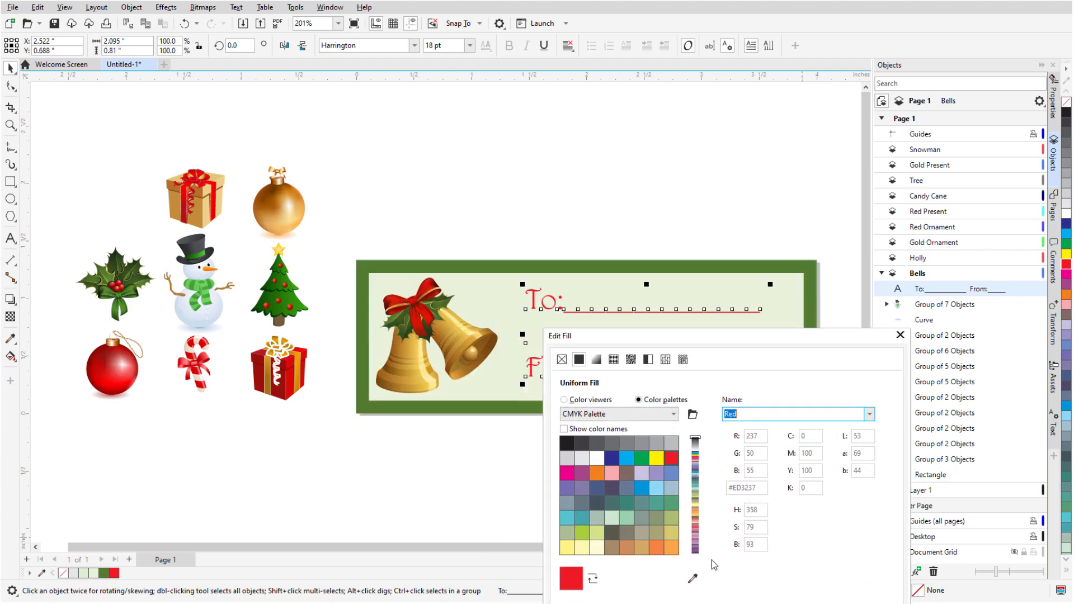
{"action": "left_click", "coordinate": [693, 578]}
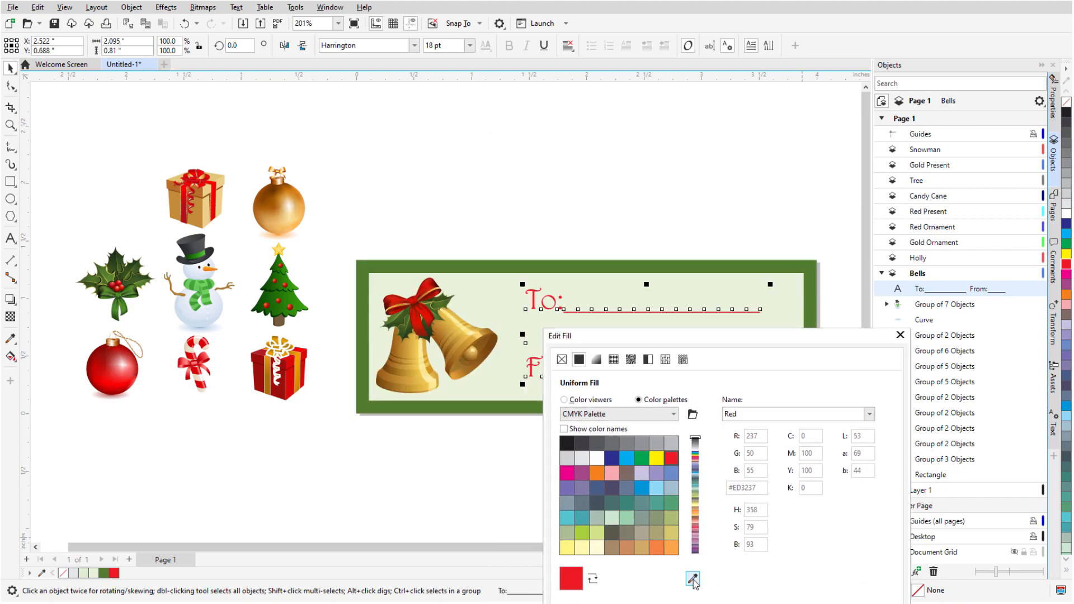
{"action": "left_click", "coordinate": [395, 295]}
{"action": "left_click", "coordinate": [821, 518]}
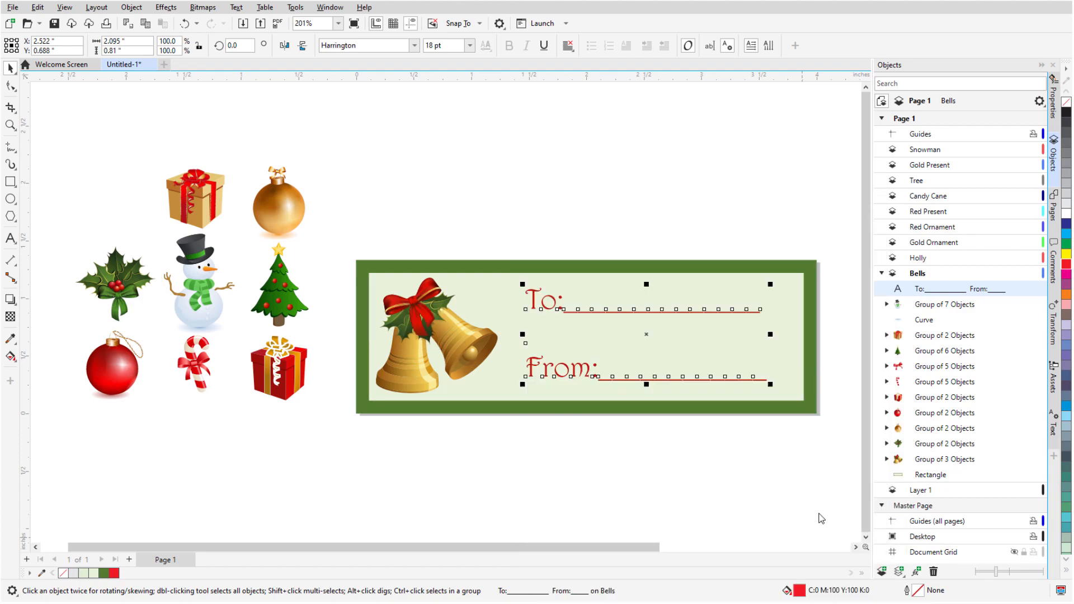
{"action": "left_click", "coordinate": [669, 464]}
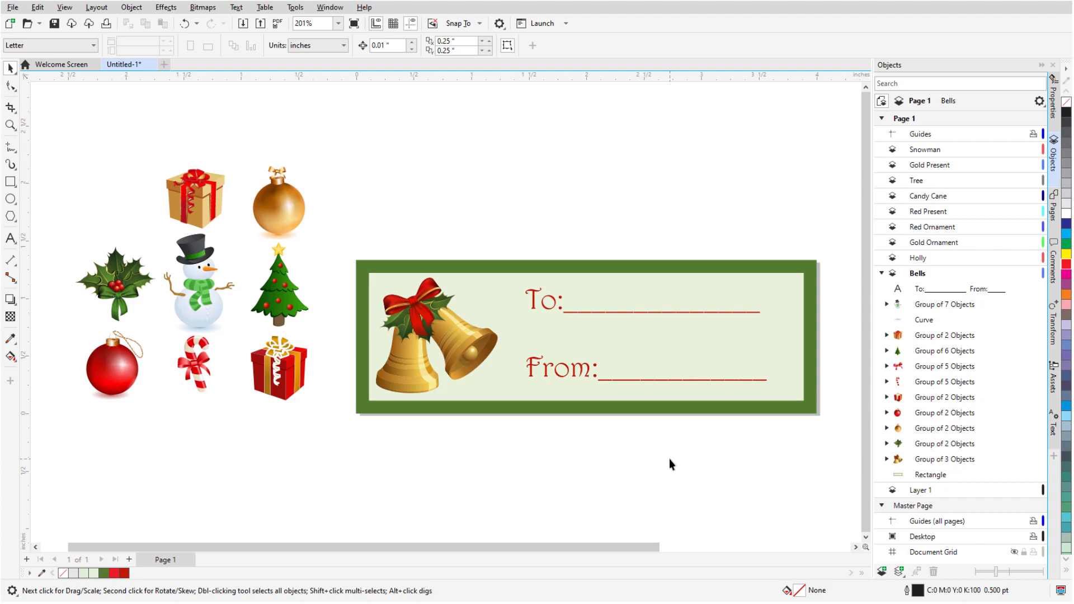
Step: Center the bells and the To/From text vertically on the page
{"action": "left_click", "coordinate": [467, 338]}
{"action": "left_click", "coordinate": [552, 309], "text": "shift"}
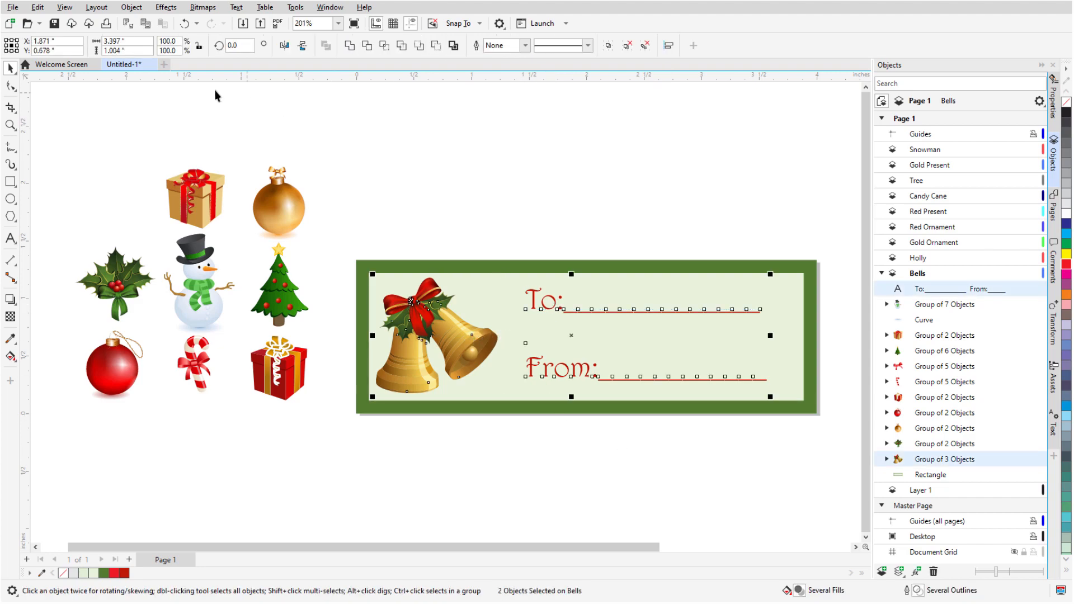
{"action": "left_click", "coordinate": [131, 7]}
{"action": "mouse_move", "coordinate": [221, 171]}
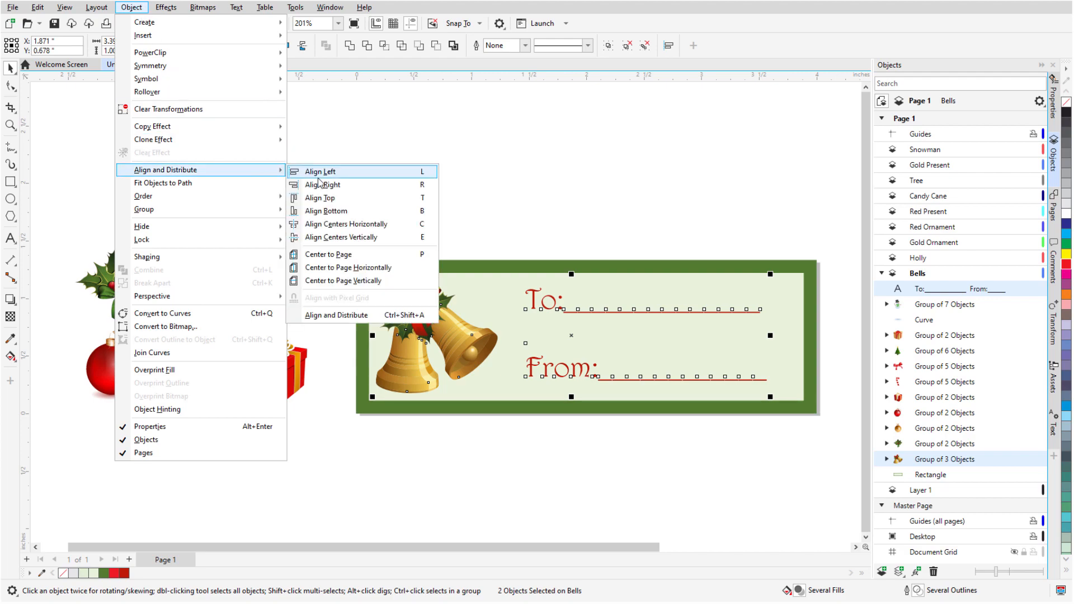
{"action": "left_click", "coordinate": [388, 280]}
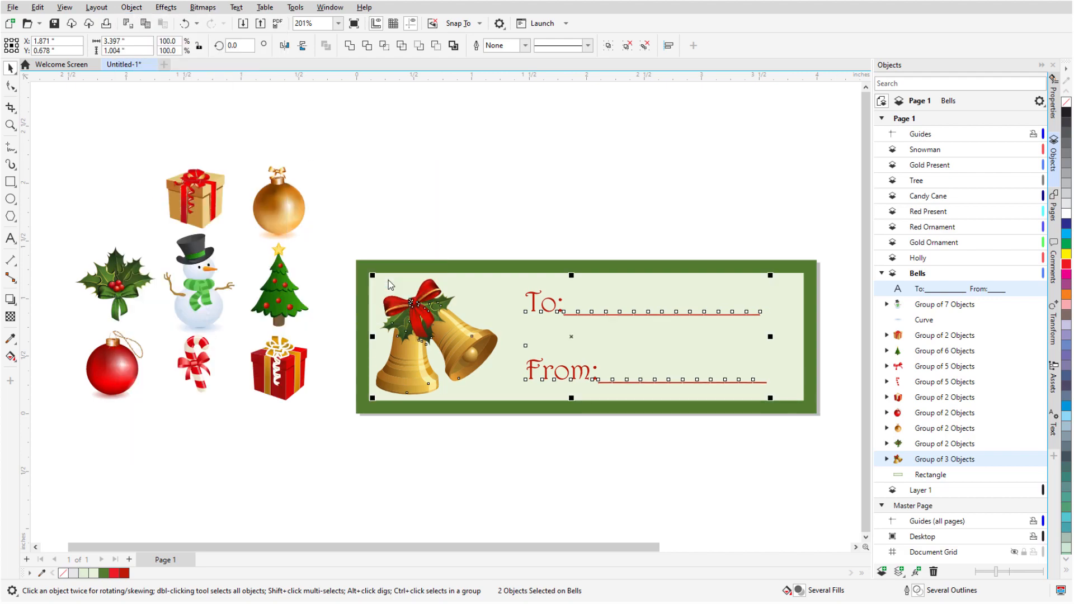
{"action": "left_click", "coordinate": [432, 237]}
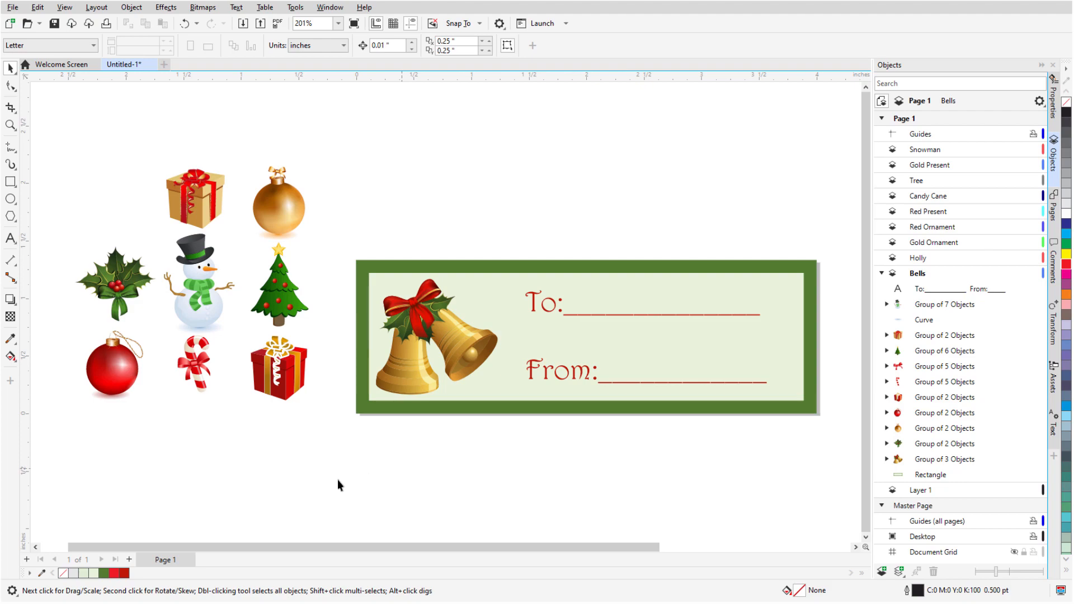
Step: Duplicate Page 1 after the selected page, copying the layers and their contents
{"action": "left_click", "coordinate": [190, 560]}
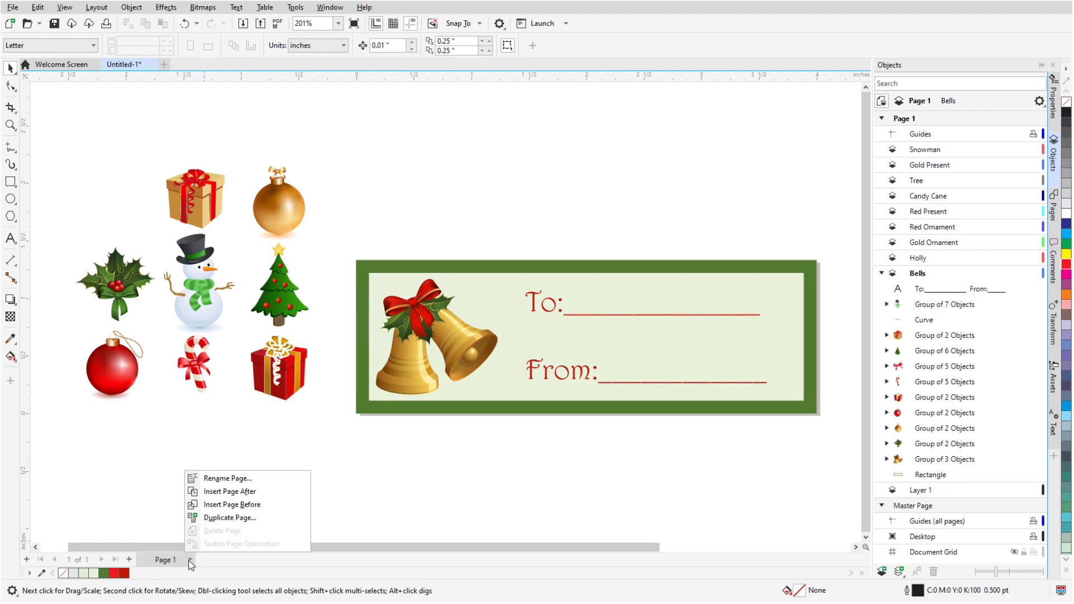
{"action": "left_click", "coordinate": [269, 523]}
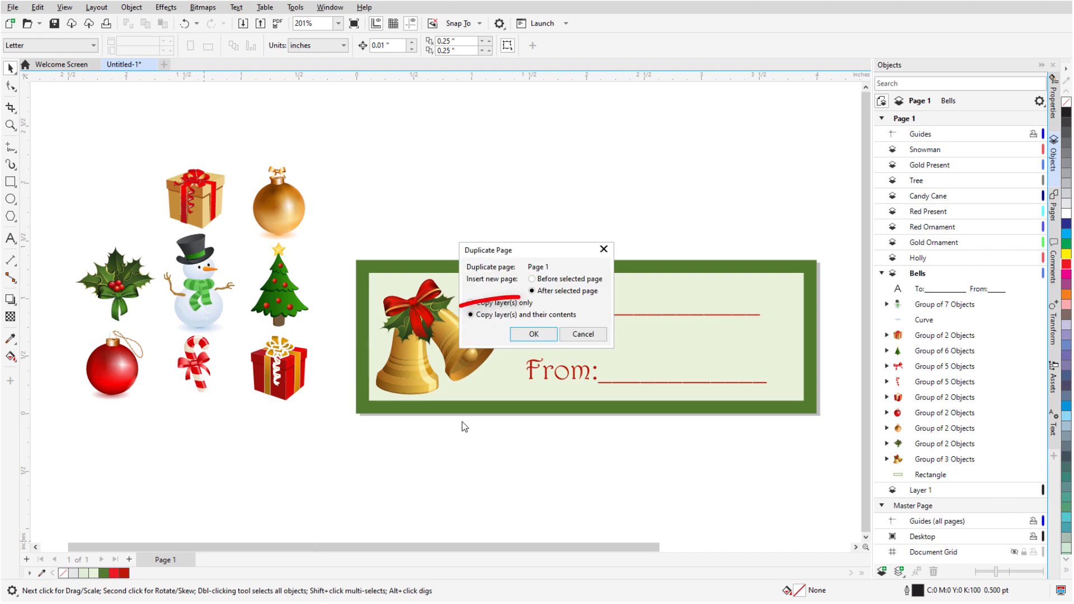
{"action": "left_click", "coordinate": [520, 334]}
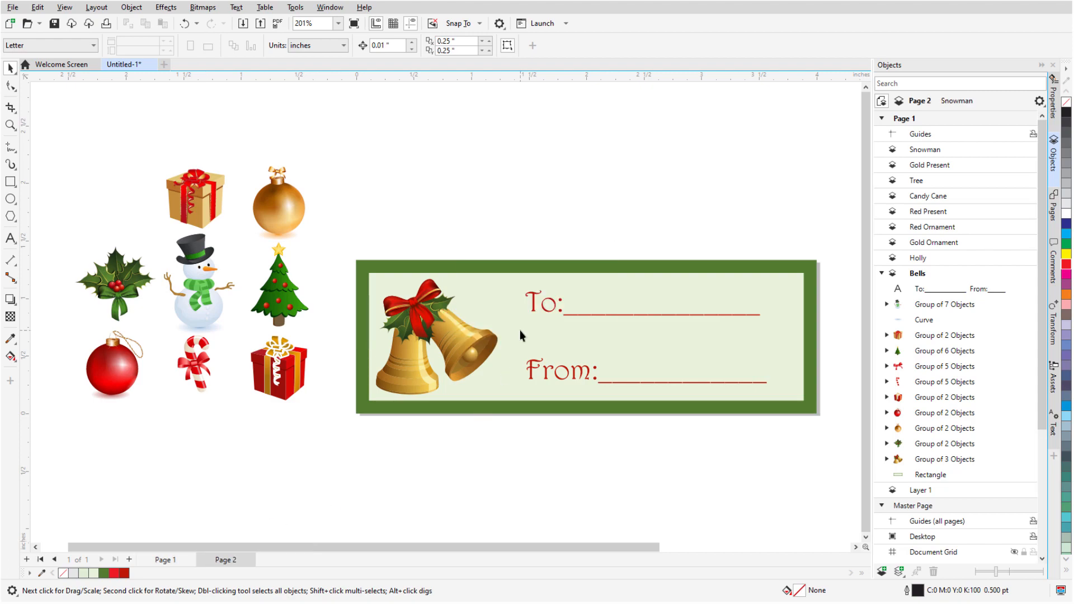
Step: Replace the bells on the Page 2 label with the holly symbol, enlarged to fit beside the To/From text
{"action": "left_click", "coordinate": [459, 338]}
{"action": "key", "text": "Delete"}
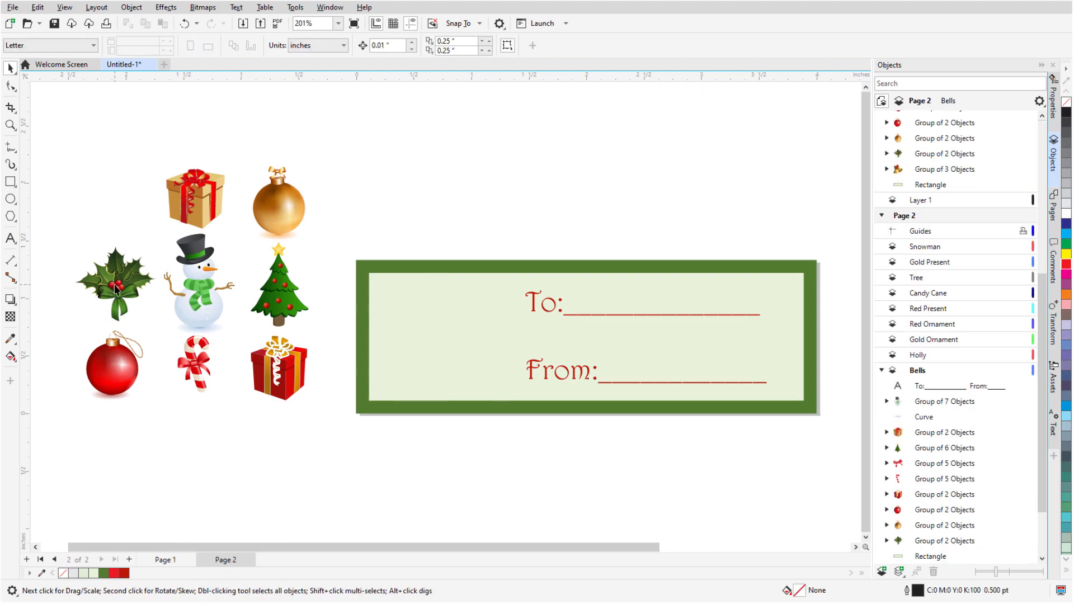
{"action": "left_click", "coordinate": [114, 284]}
{"action": "left_click_drag", "start_coordinate": [115, 289], "coordinate": [420, 324]}
{"action": "left_click_drag", "start_coordinate": [465, 361], "coordinate": [540, 394]}
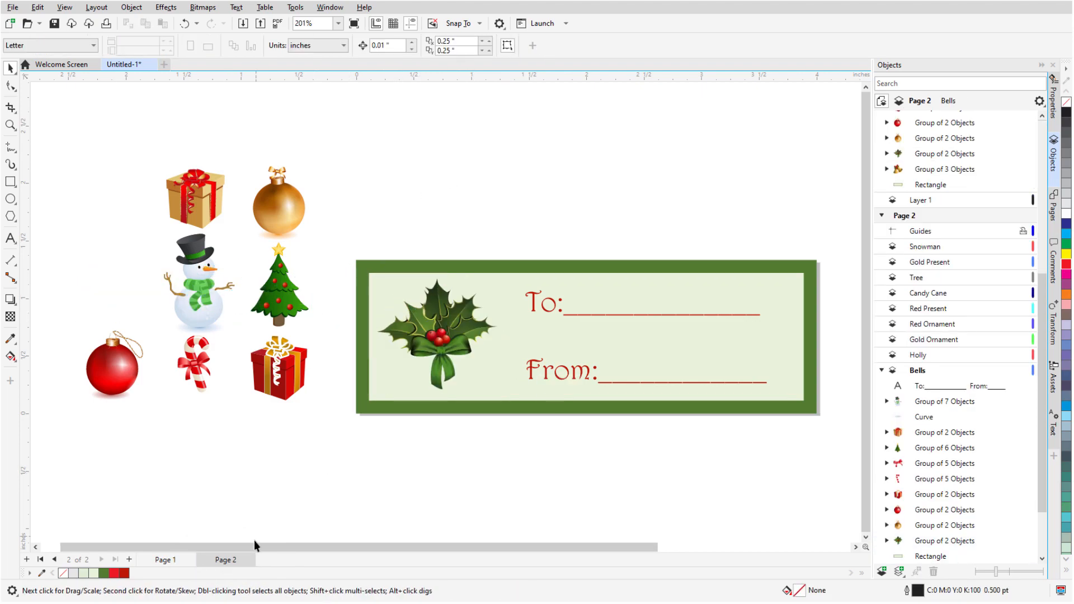
Step: Duplicate Page 2 after the selected page, copying the layers and their contents
{"action": "right_click", "coordinate": [253, 560]}
{"action": "left_click", "coordinate": [291, 519]}
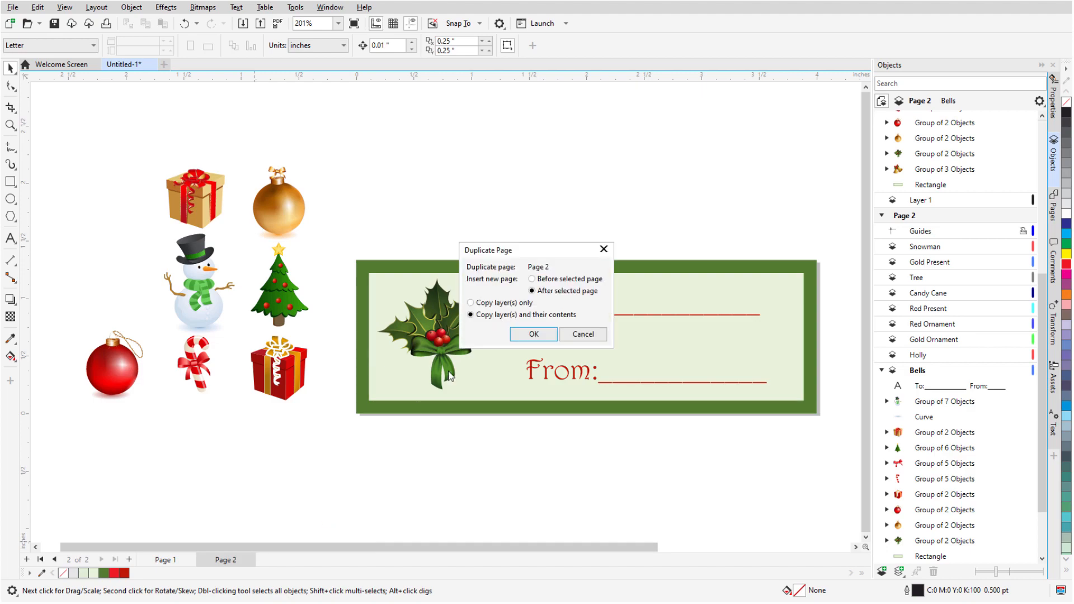
{"action": "left_click", "coordinate": [513, 335]}
Step: Replace the holly on the Page 3 label with the red ornament, enlarged to fit beside the To/From text
{"action": "left_click", "coordinate": [439, 341]}
{"action": "key", "text": "Delete"}
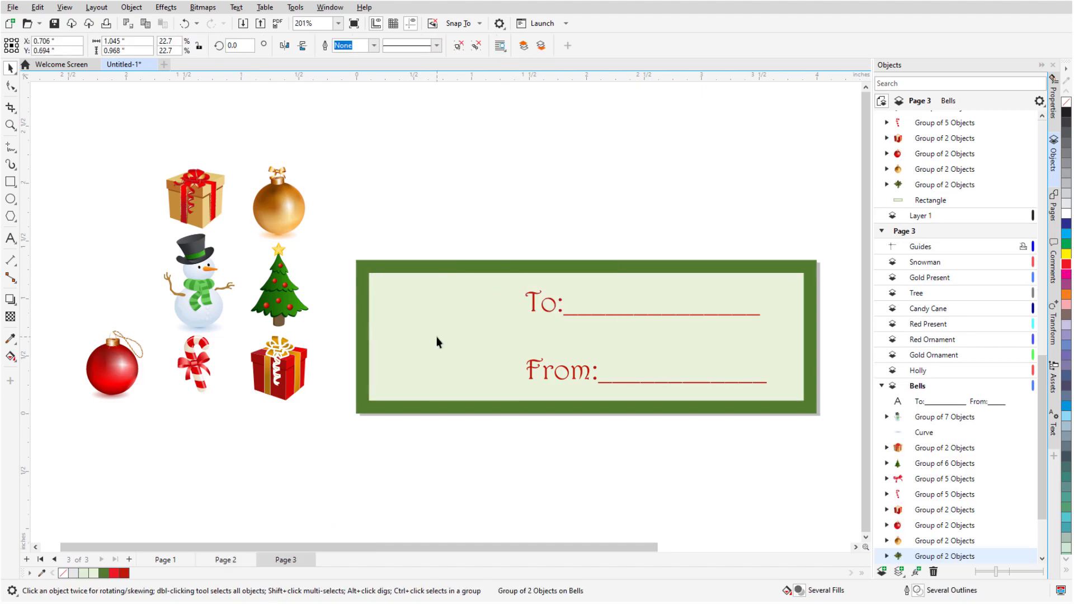
{"action": "left_click_drag", "start_coordinate": [117, 373], "coordinate": [428, 330]}
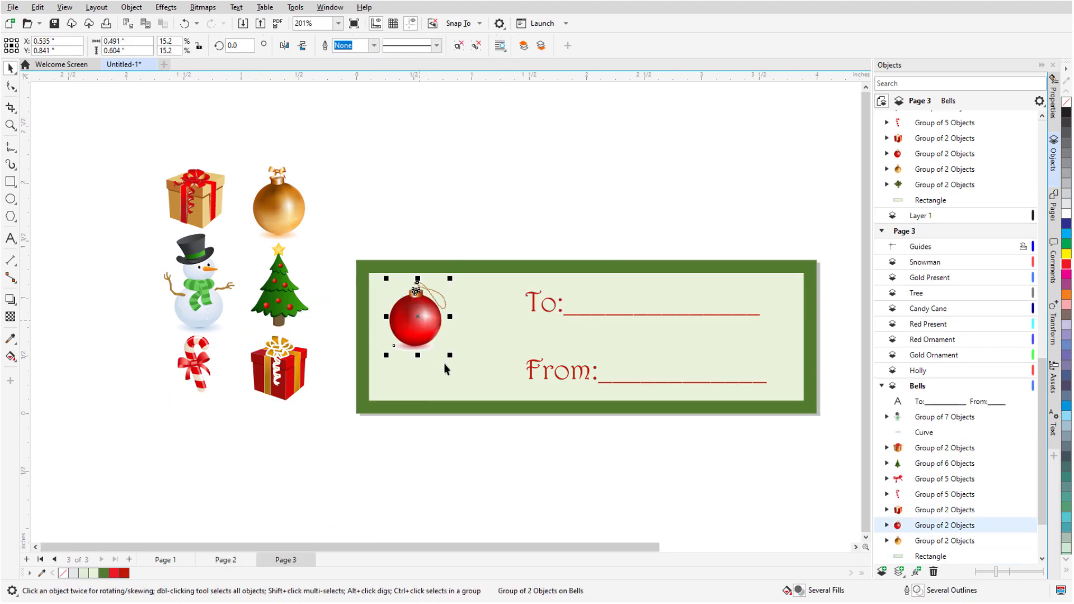
{"action": "left_click_drag", "start_coordinate": [495, 372], "coordinate": [534, 395]}
{"action": "left_click", "coordinate": [492, 452]}
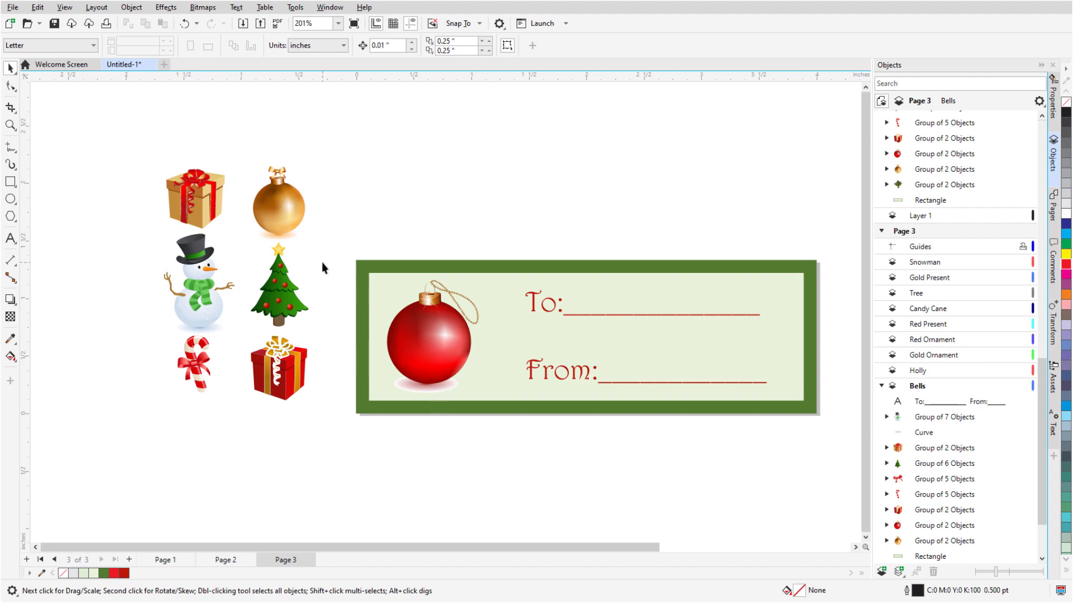
Step: Open the print preview of the label document and show the sheet's imposition layout with its numbered label positions
{"action": "left_click", "coordinate": [12, 7]}
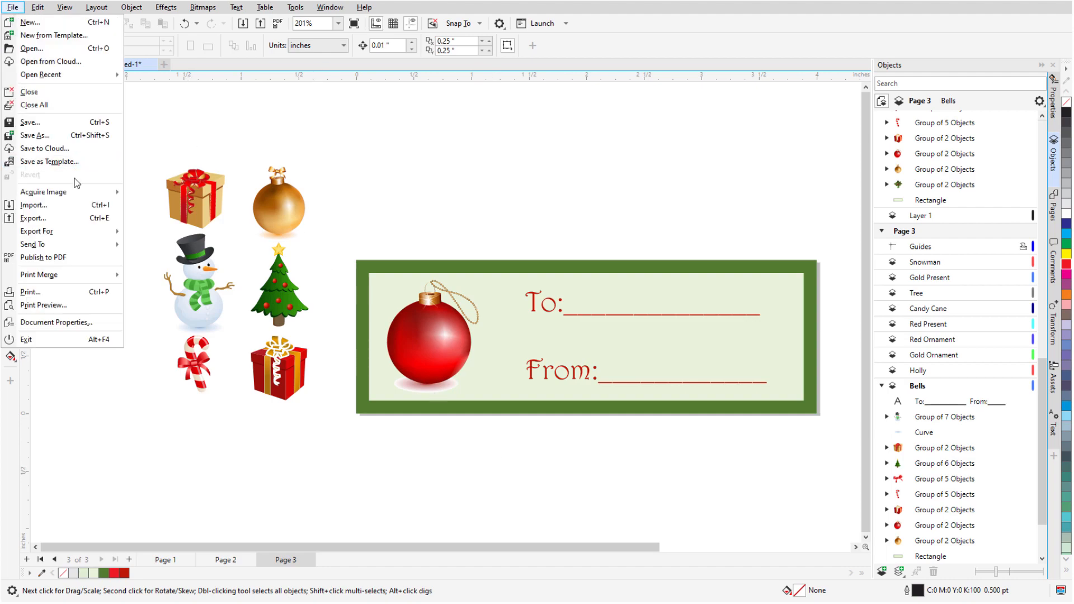
{"action": "left_click", "coordinate": [93, 304]}
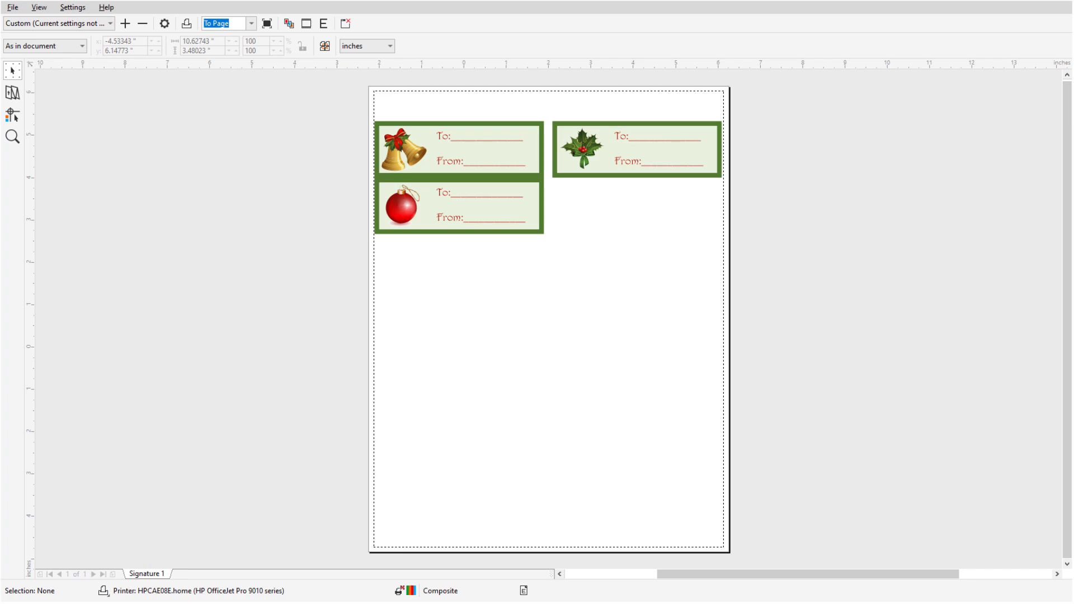
{"action": "left_click", "coordinate": [12, 93]}
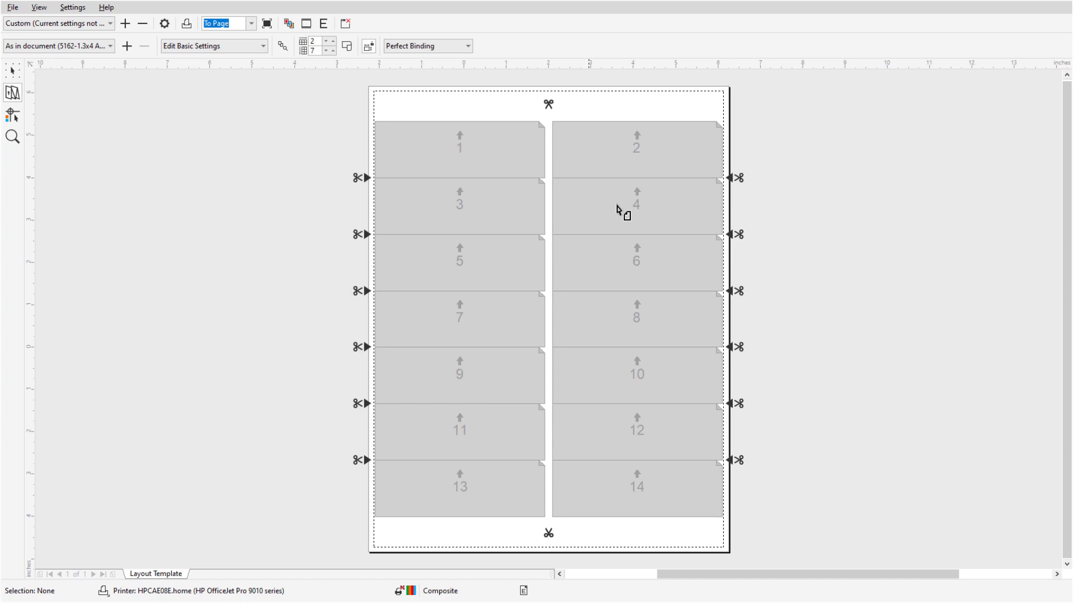
Step: Renumber label positions 4 to 14 with the repeating page sequence 1, 2, 3, and return to the preview of the filled sheet
{"action": "left_click", "coordinate": [638, 207]}
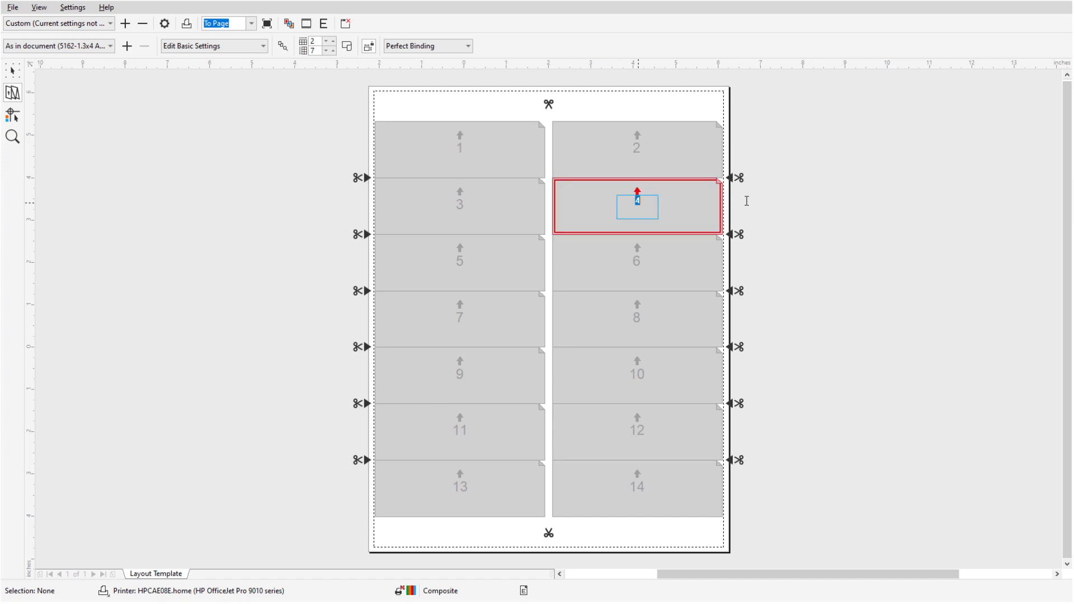
{"action": "left_click", "coordinate": [469, 264]}
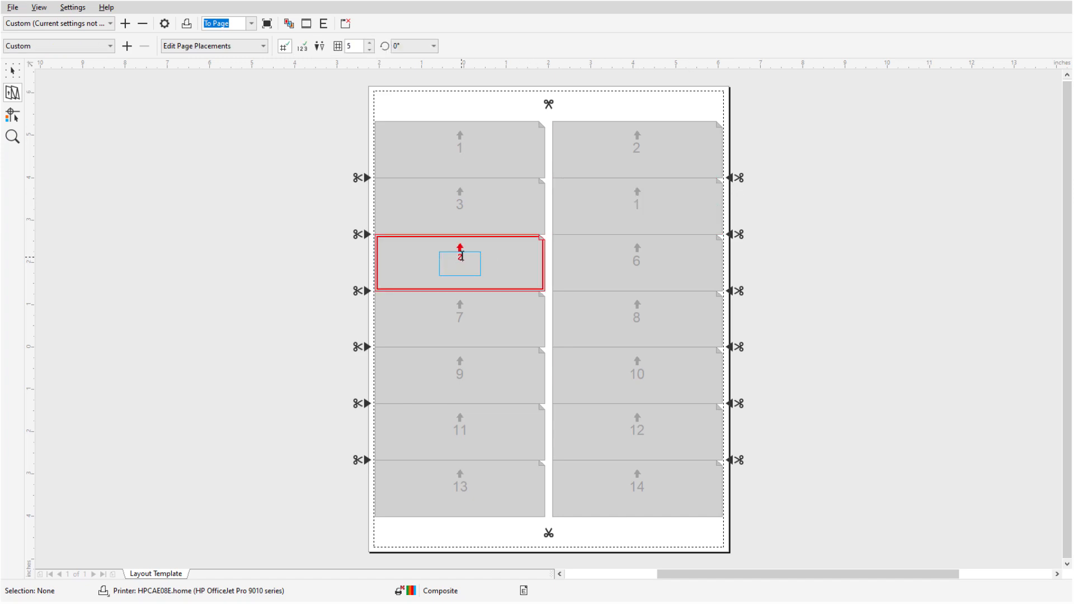
{"action": "left_click", "coordinate": [600, 264]}
{"action": "left_click", "coordinate": [636, 260]}
{"action": "type", "text": "3"}
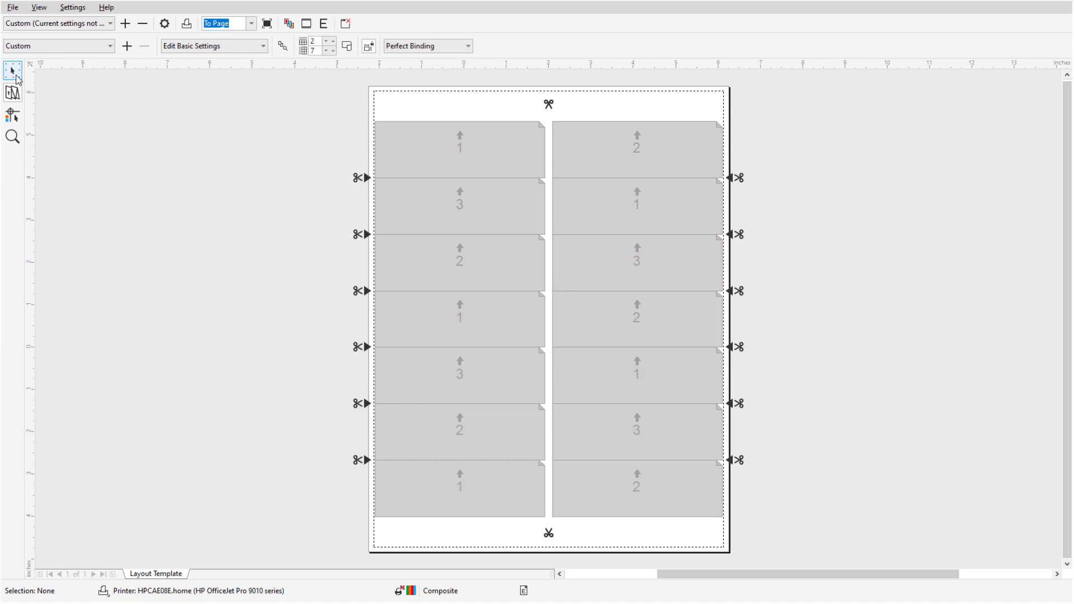
{"action": "left_click", "coordinate": [16, 75]}
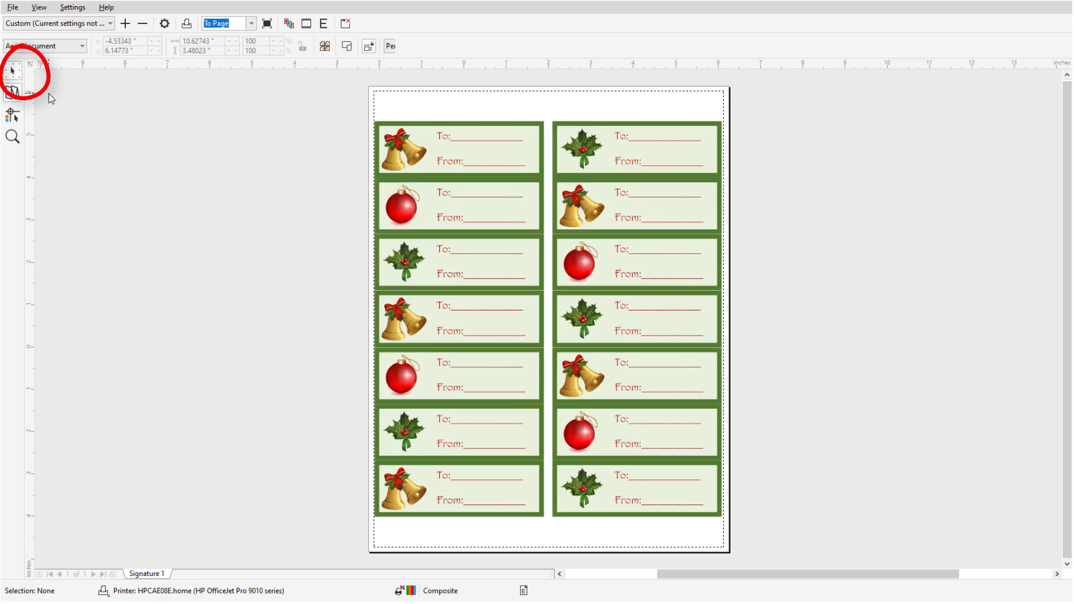